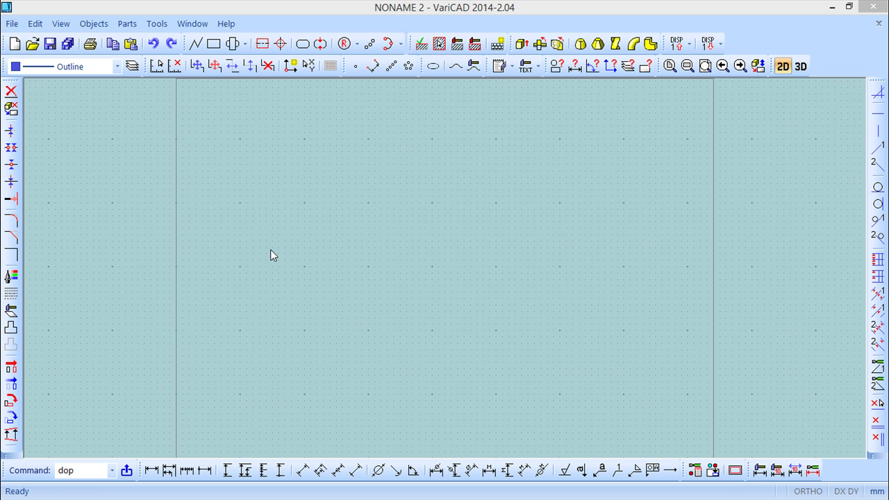
Draw a rectangle freehand in the middle of the drawing sheet from two opposite corners and end the Rectangle command
click(214, 44)
click(313, 202)
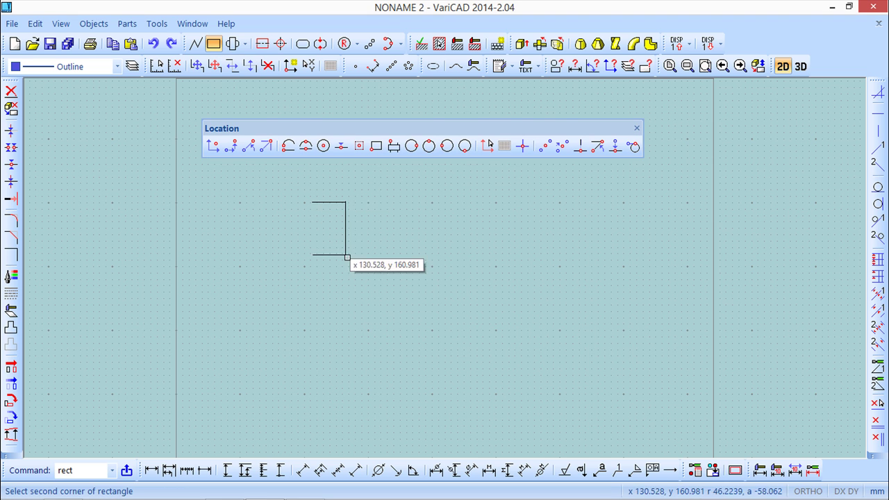
click(503, 337)
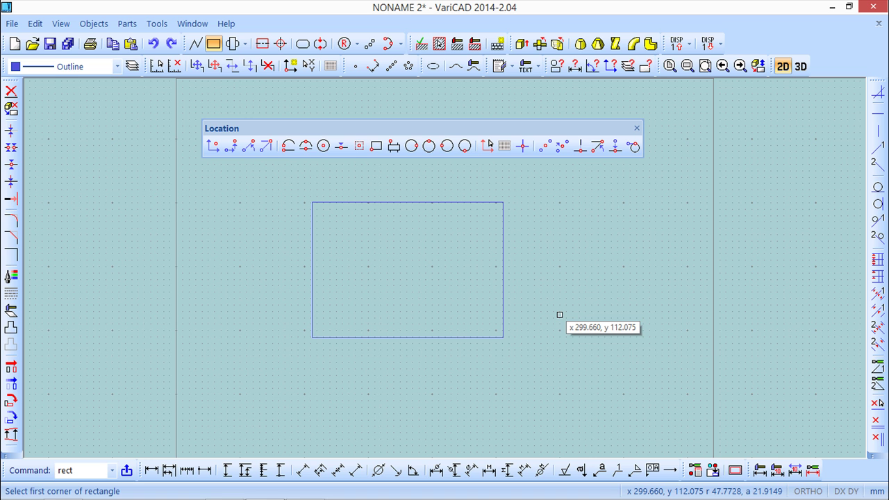
click(637, 128)
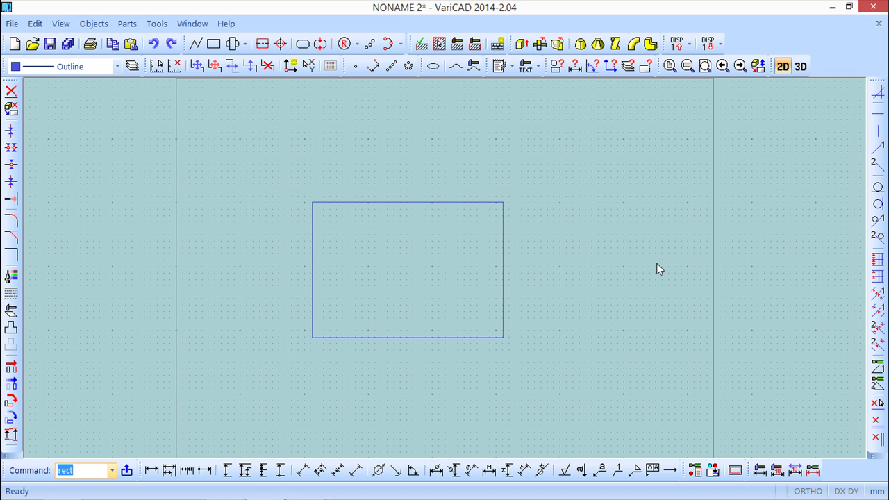
View the 3D modeling space and return to the 2D drawing
click(800, 66)
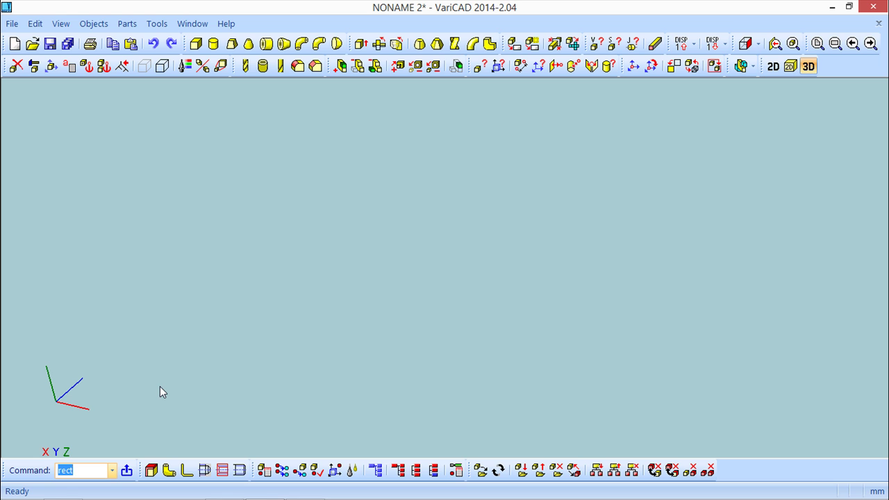
mouse_move(206, 288)
middle_down()
mouse_move(224, 318)
mouse_move(260, 262)
mouse_move(193, 299)
mouse_move(179, 296)
mouse_move(207, 291)
middle_up()
click(773, 66)
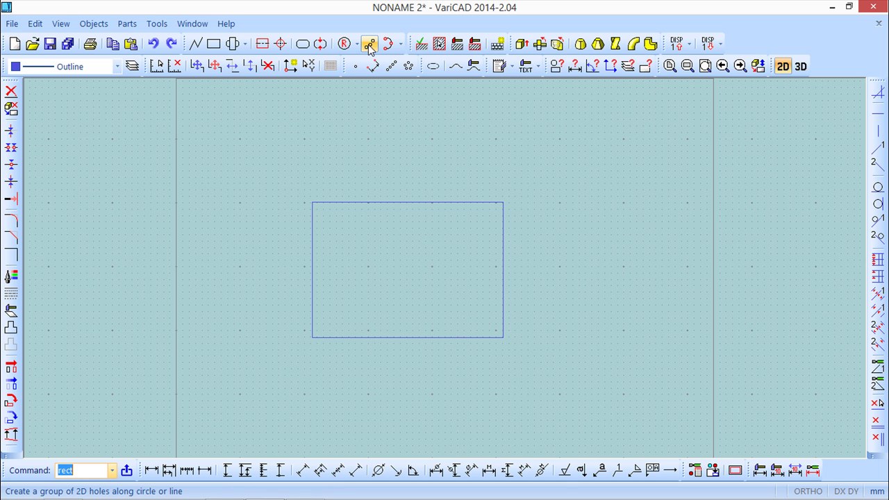
Run the tlbs command and hide the "2D/3D, Switch Mode" toolbar in the toolbar settings
text(tlbs)
key(Return)
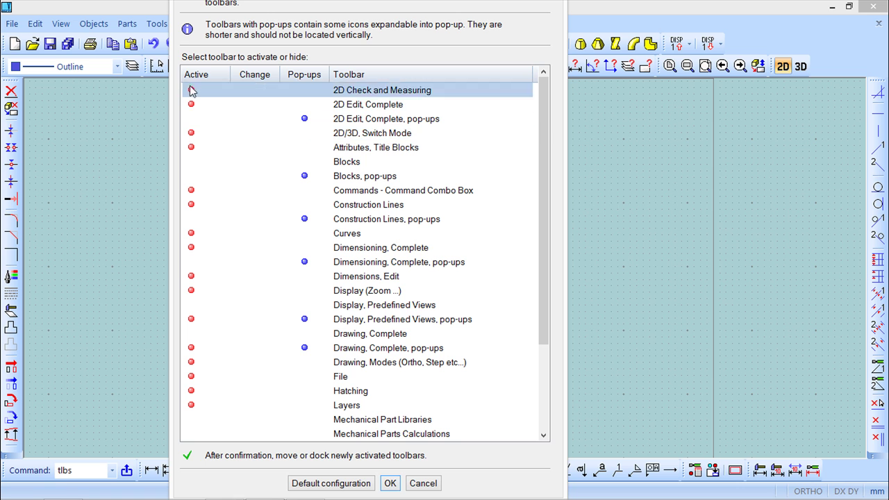
click(193, 134)
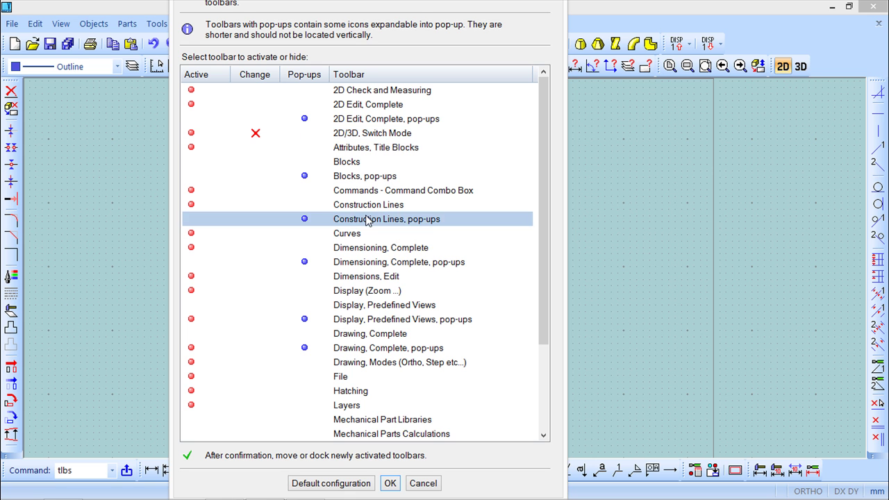
click(391, 485)
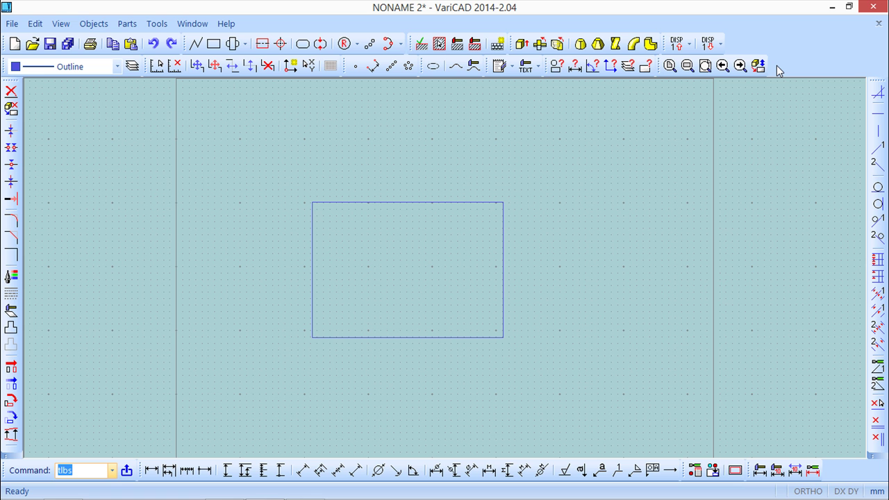
Reactivate the "2D/3D, Switch Mode" toolbar in the toolbar settings
right_click(374, 67)
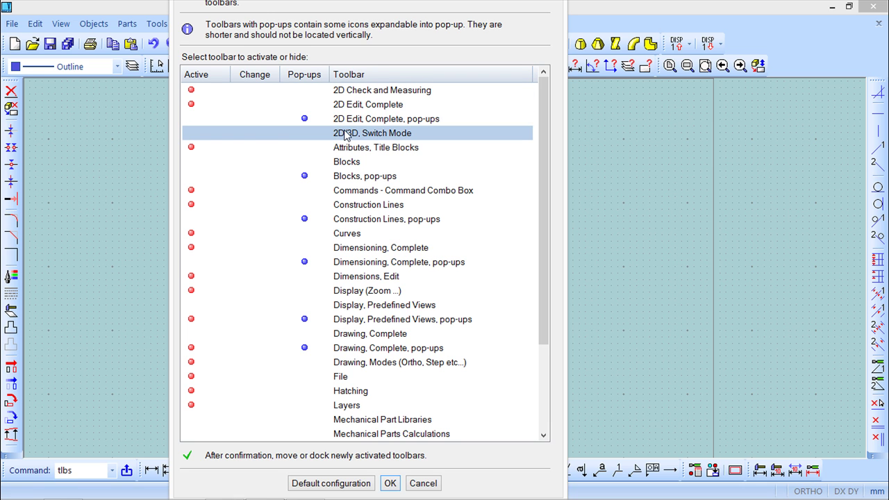
click(283, 133)
click(390, 484)
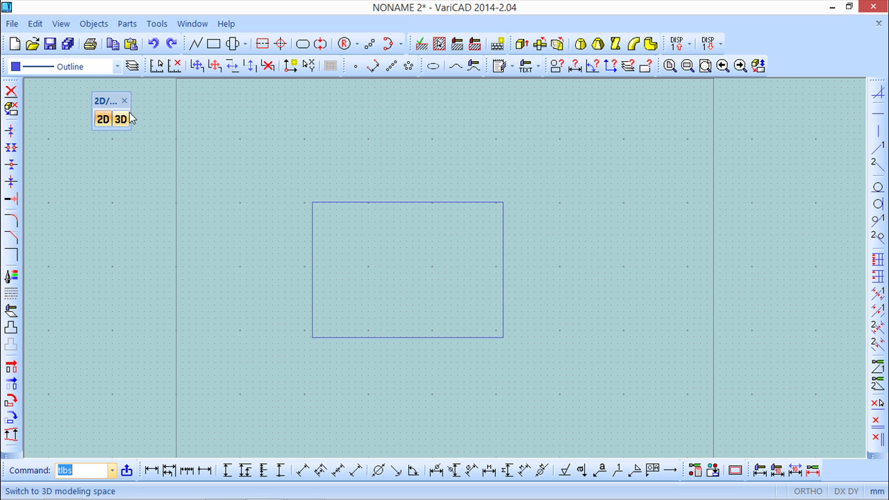
Dock the floating 2D/3D switch toolbar beside the zoom tools, testing how it detaches and docks back in the same place
drag(103, 102, 114, 129)
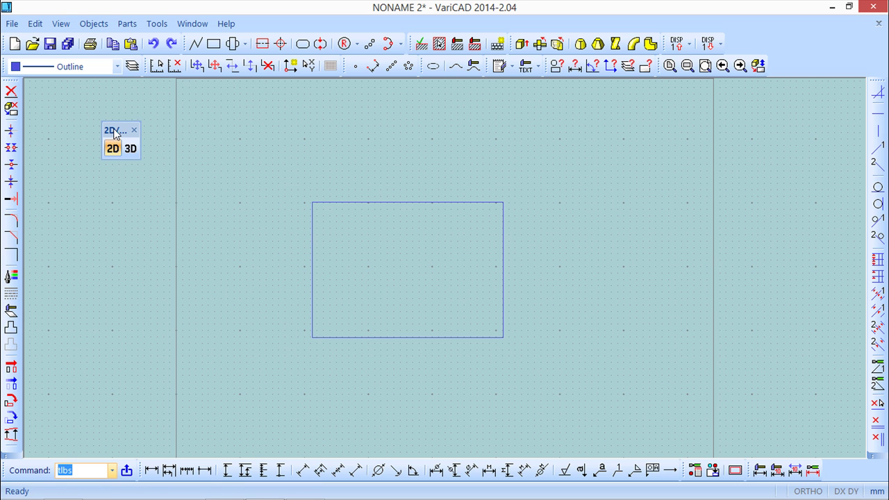
drag(114, 130, 779, 58)
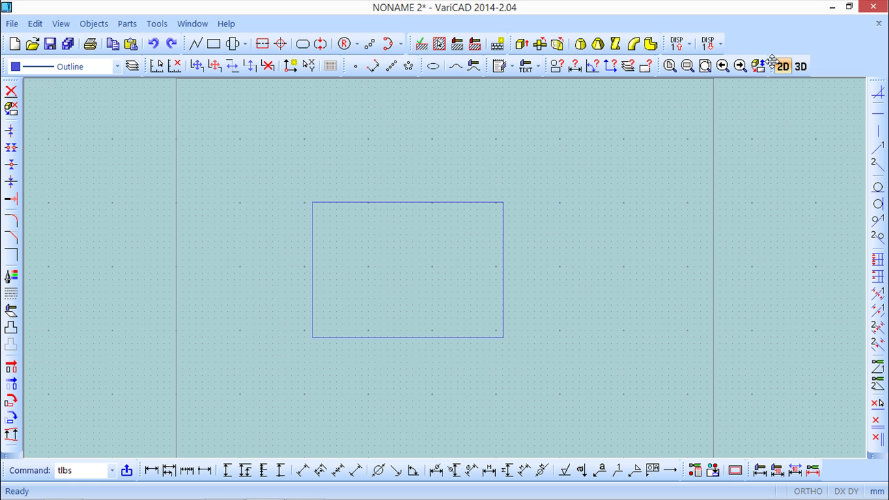
mouse_move(773, 61)
mouse_down()
mouse_move(756, 121)
mouse_move(632, 176)
mouse_move(514, 200)
mouse_move(385, 244)
mouse_move(308, 250)
mouse_move(230, 194)
mouse_move(204, 256)
mouse_move(249, 200)
mouse_move(198, 203)
mouse_move(191, 216)
mouse_move(216, 455)
mouse_move(233, 205)
mouse_up()
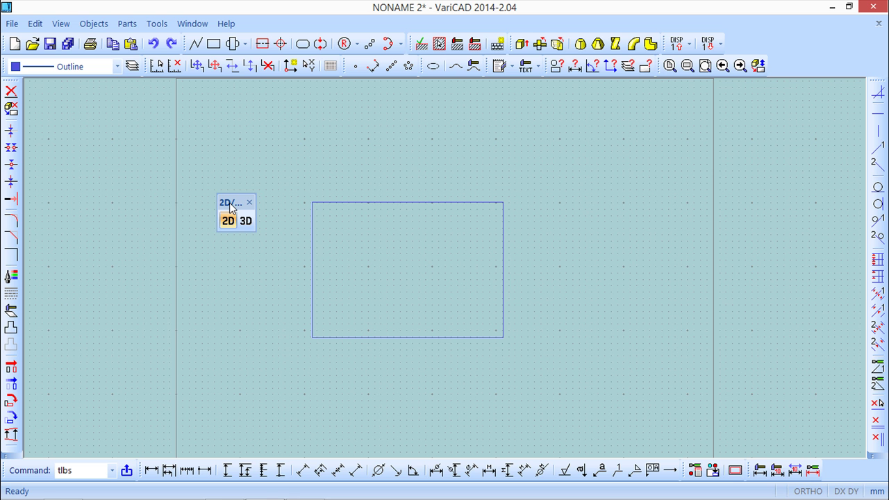
drag(230, 203, 778, 84)
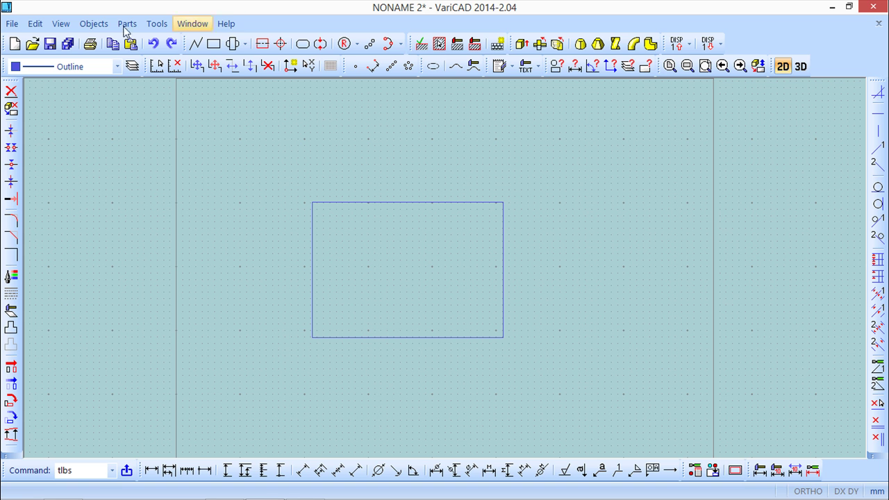
click(10, 25)
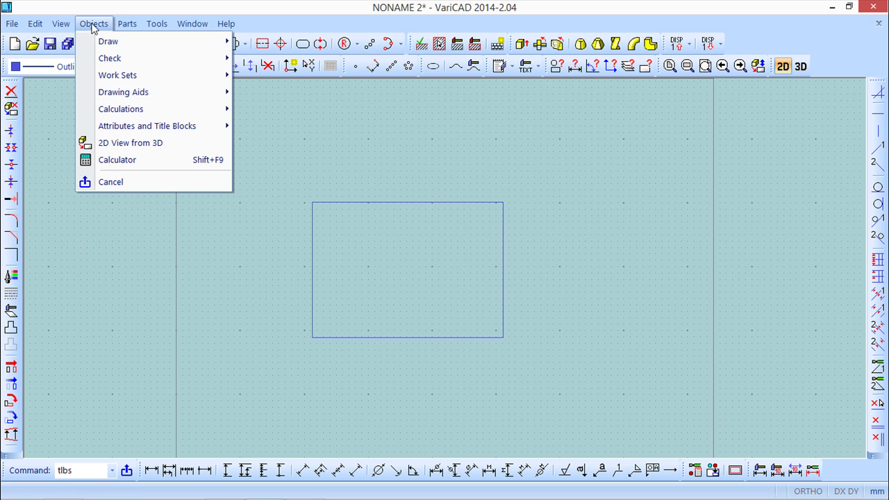
mouse_move(98, 41)
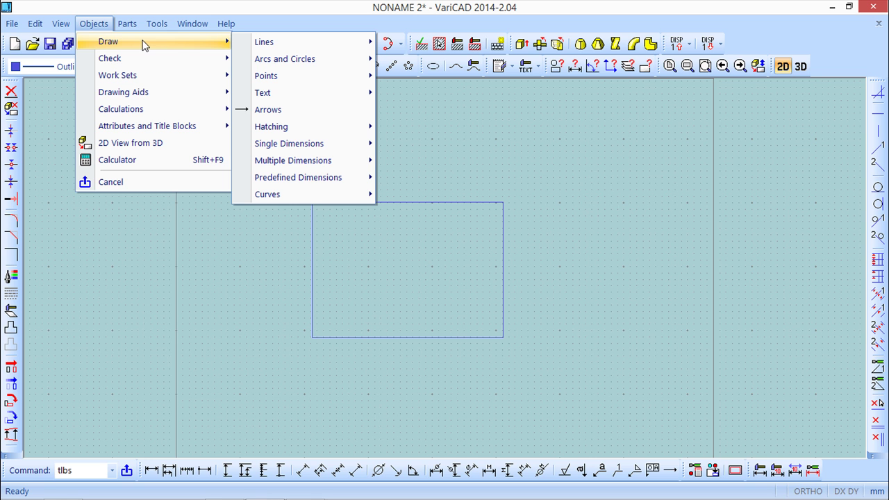
mouse_move(272, 43)
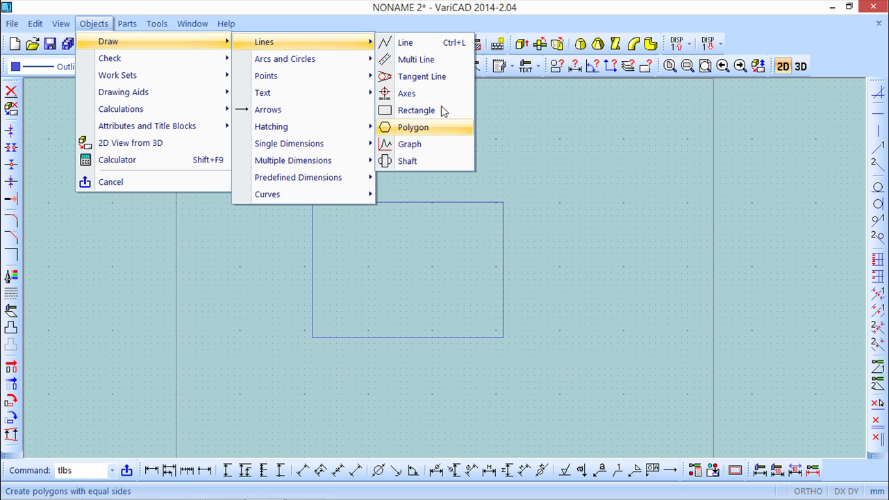
mouse_move(340, 58)
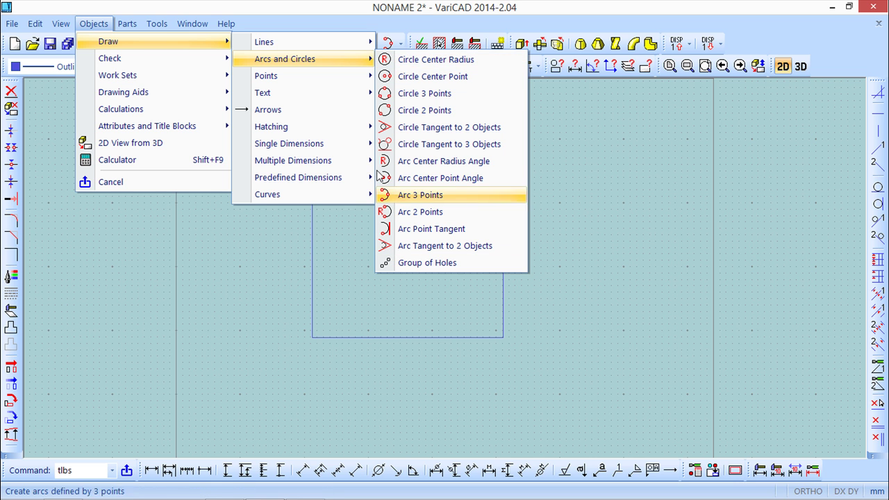
mouse_move(303, 79)
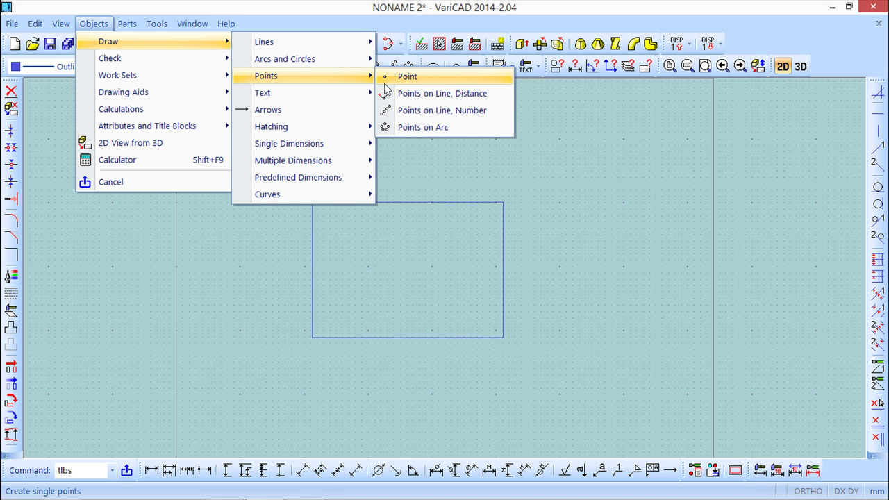
click(320, 6)
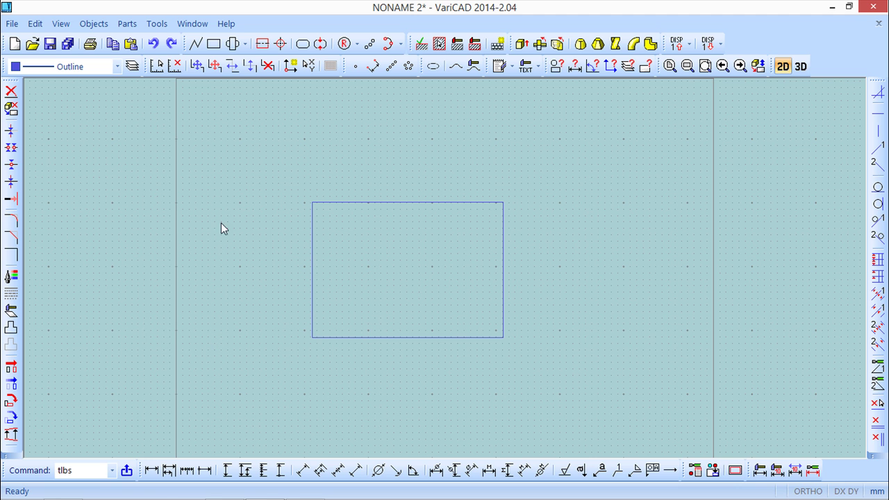
Draw a connected two-segment V-shaped line starting left of the rectangle, turning below its lower-left corner and ending beyond its right side
click(197, 44)
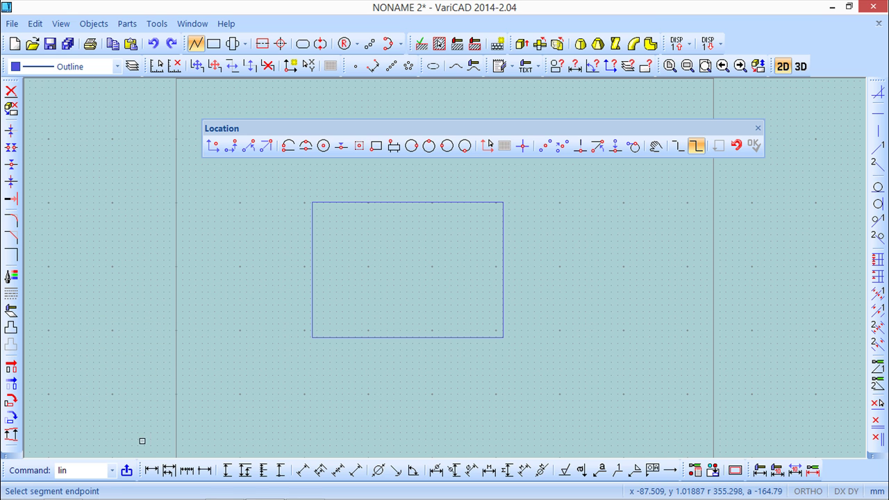
click(221, 226)
click(321, 387)
click(570, 243)
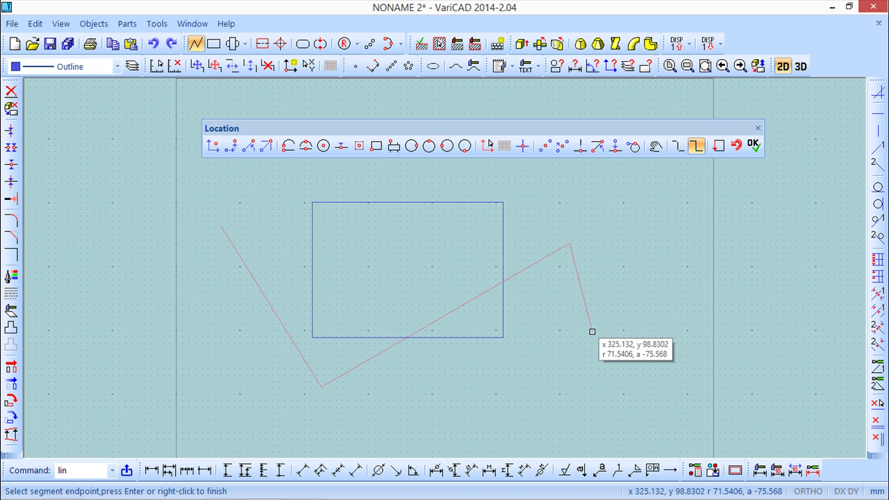
click(755, 148)
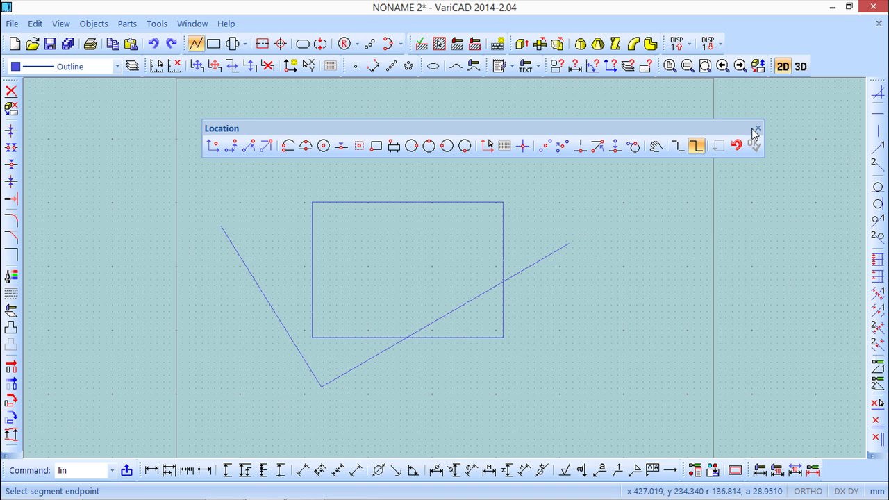
click(757, 130)
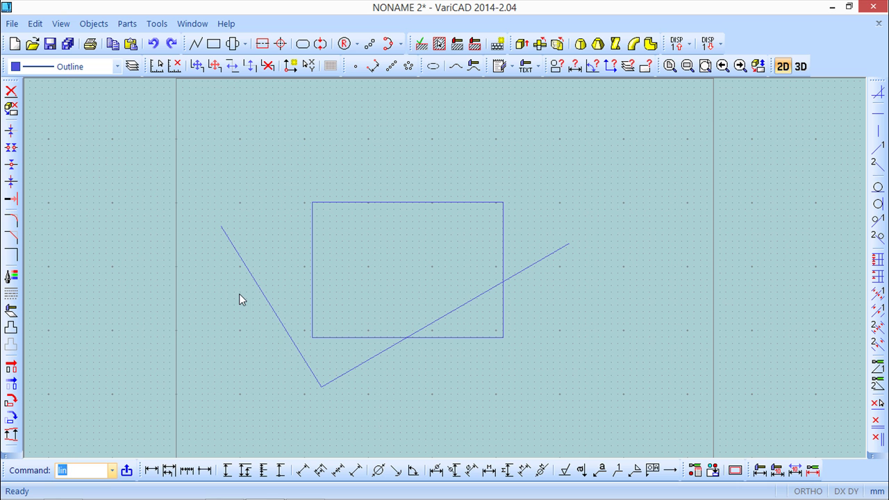
click(10, 369)
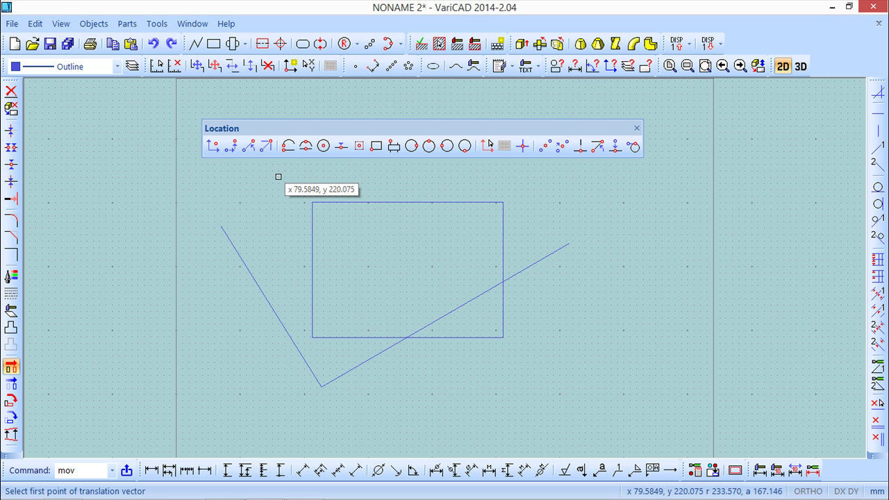
click(278, 177)
click(643, 254)
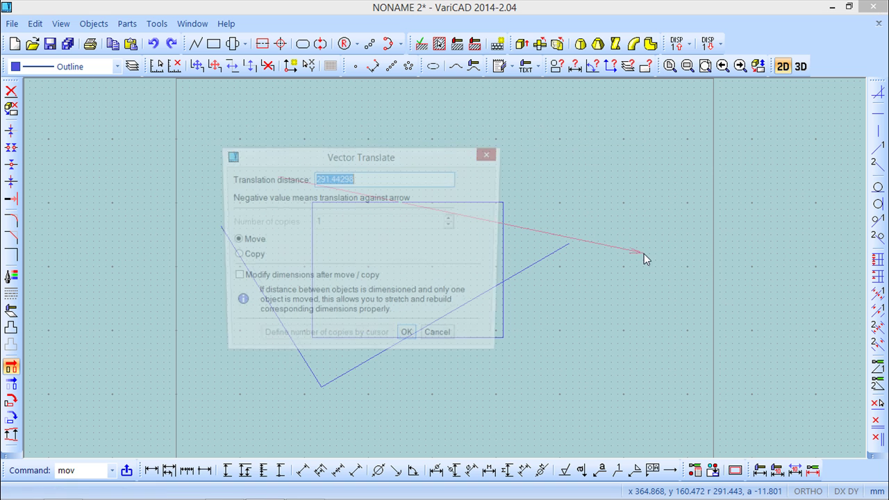
drag(424, 158, 276, 126)
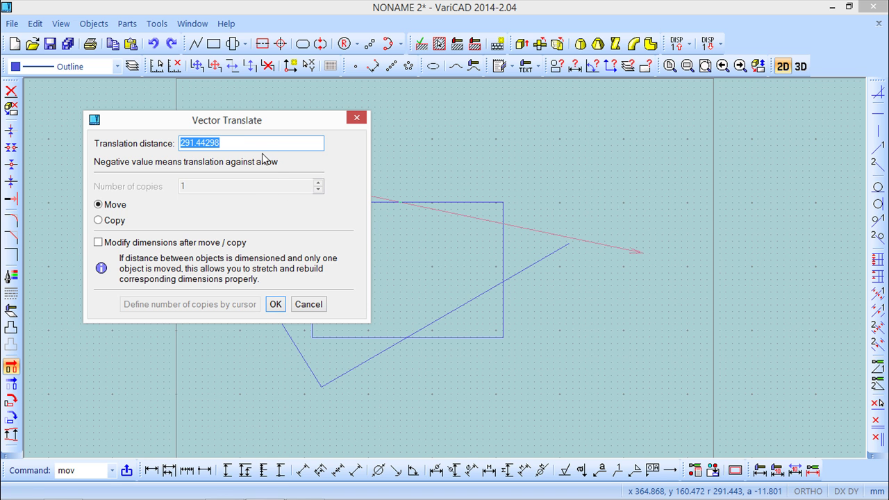
click(308, 306)
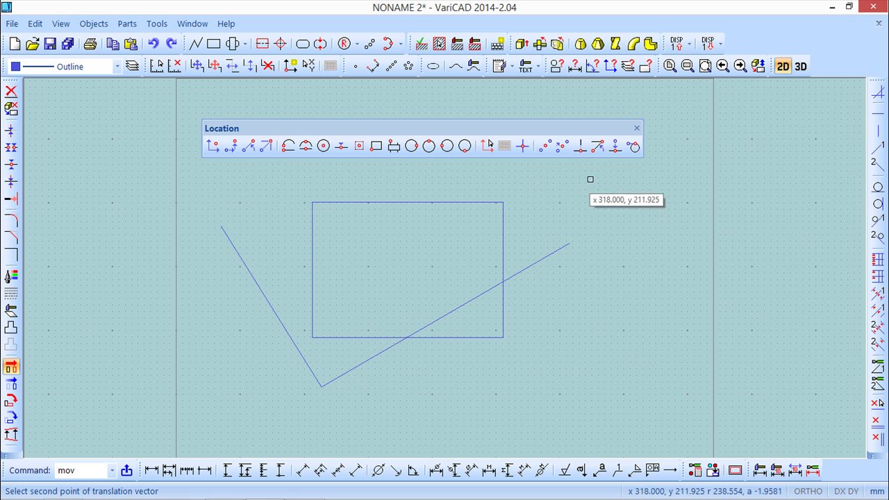
click(637, 129)
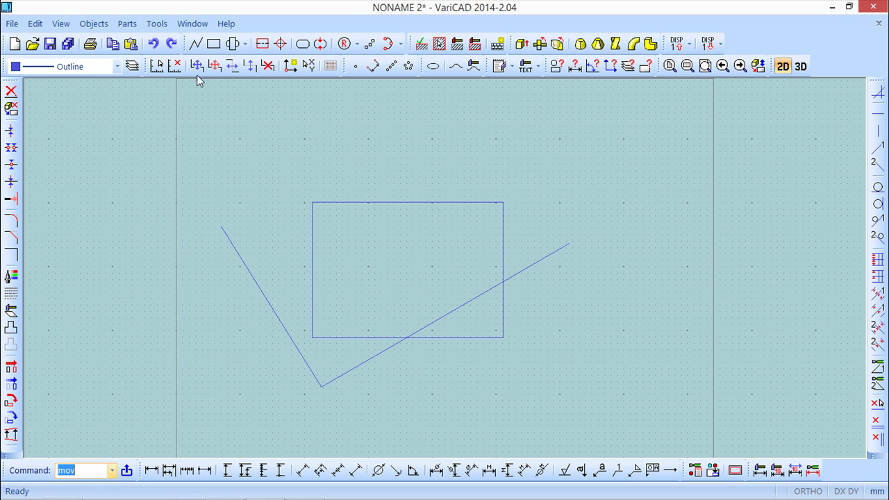
In the system settings for Step Back within Commands, make all dialog panels contain the "Ok, Back, Cancel" buttons
click(157, 25)
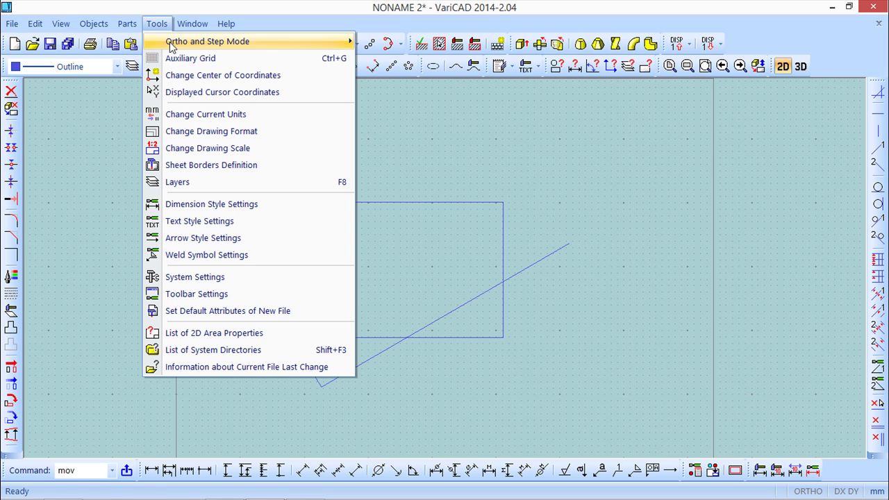
click(208, 278)
drag(303, 74, 331, 30)
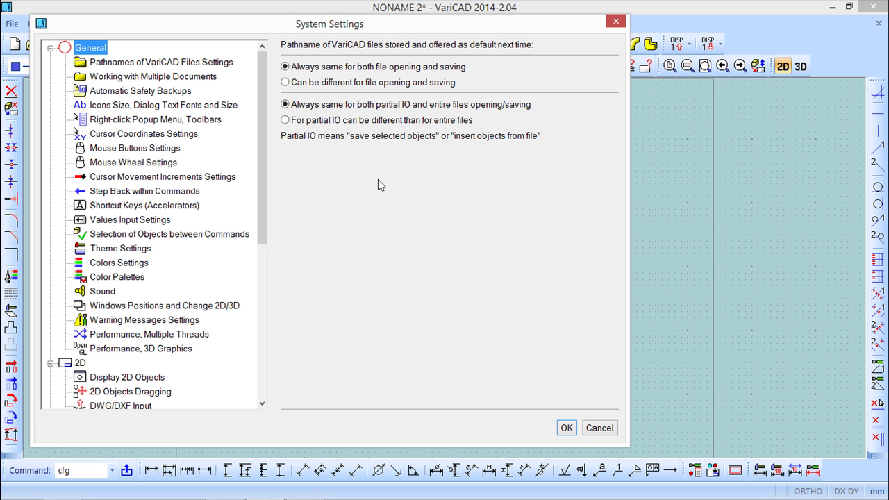
click(128, 194)
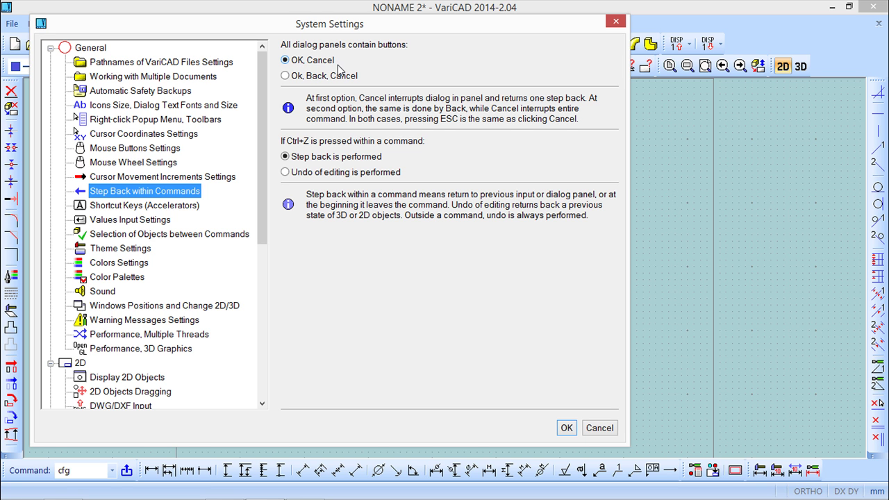
click(285, 77)
click(567, 429)
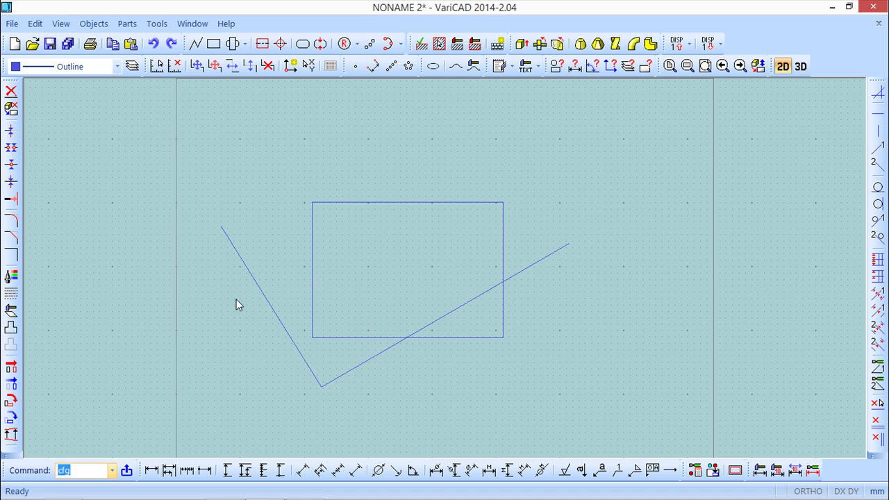
Try the Back and Cancel options of Vector Translate while redefining the second point of the translation vector
click(11, 366)
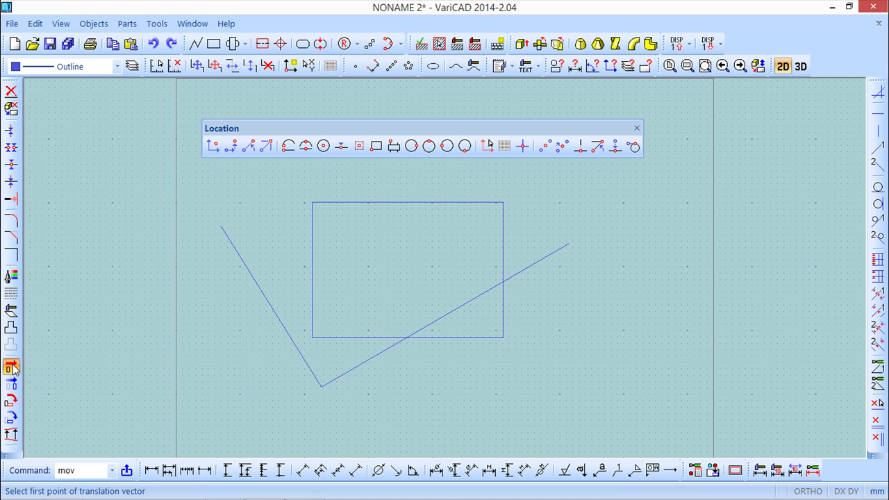
click(241, 192)
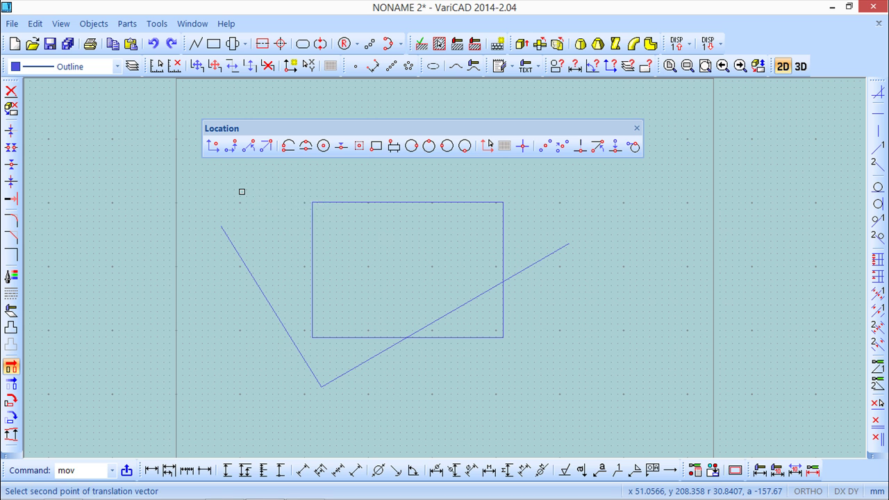
click(592, 287)
drag(376, 194, 349, 116)
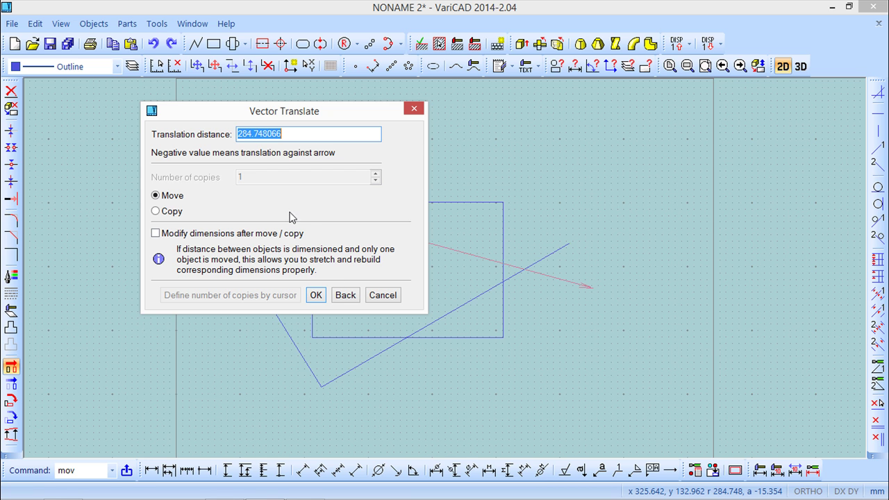
click(345, 296)
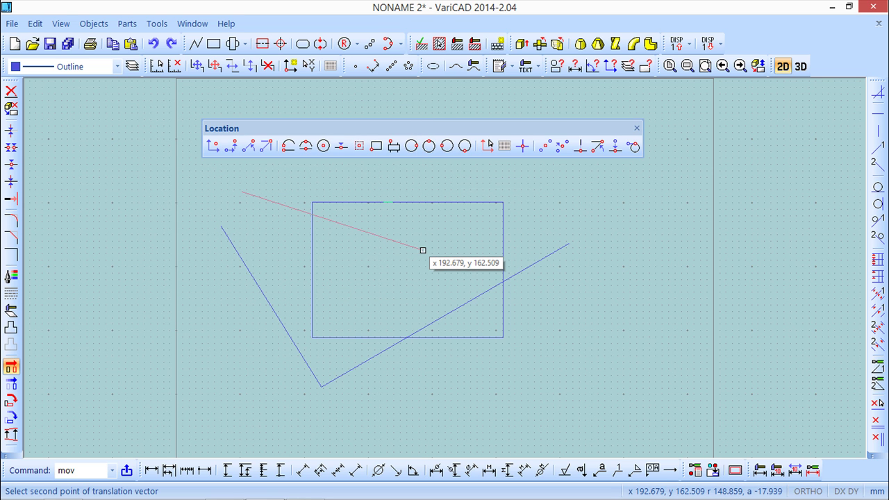
click(610, 271)
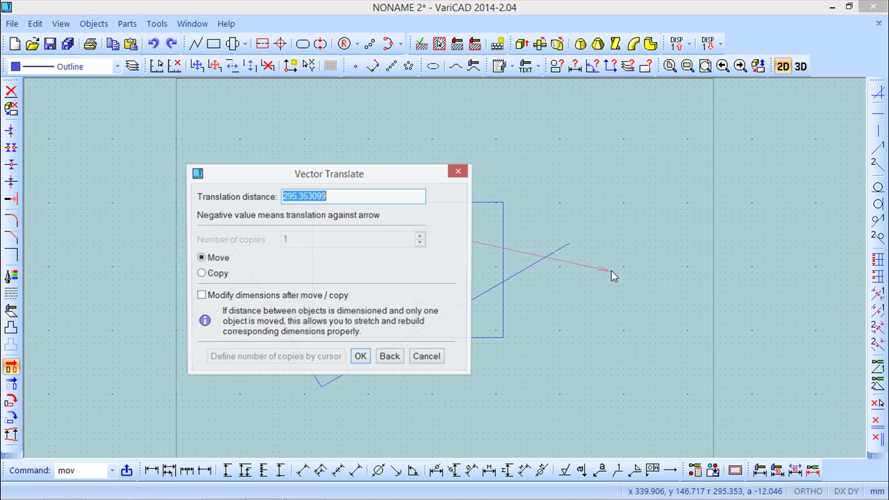
drag(394, 171, 323, 124)
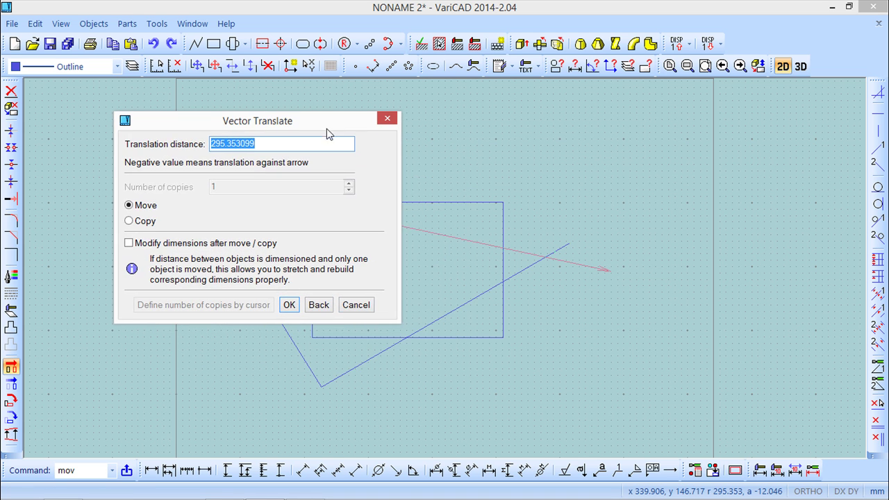
click(362, 306)
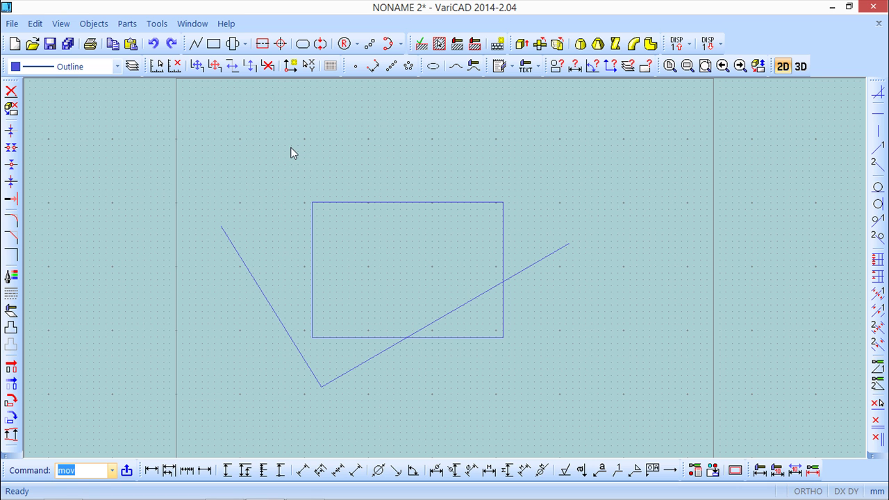
click(11, 24)
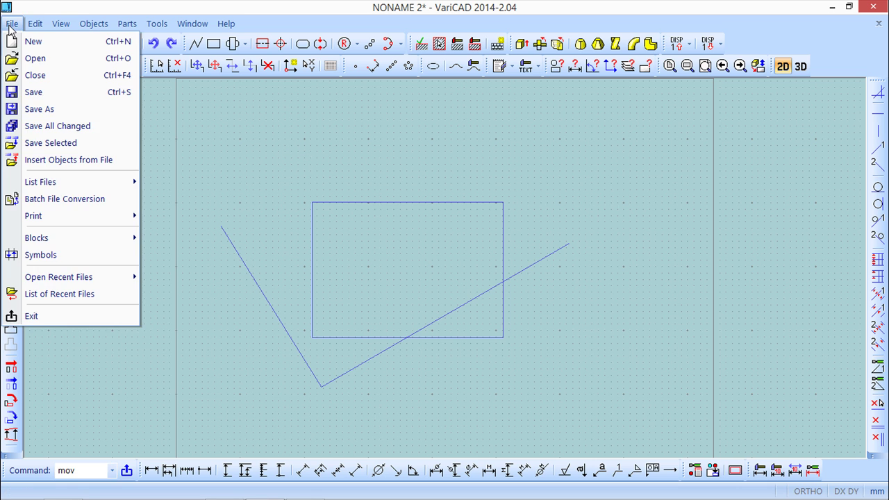
click(35, 23)
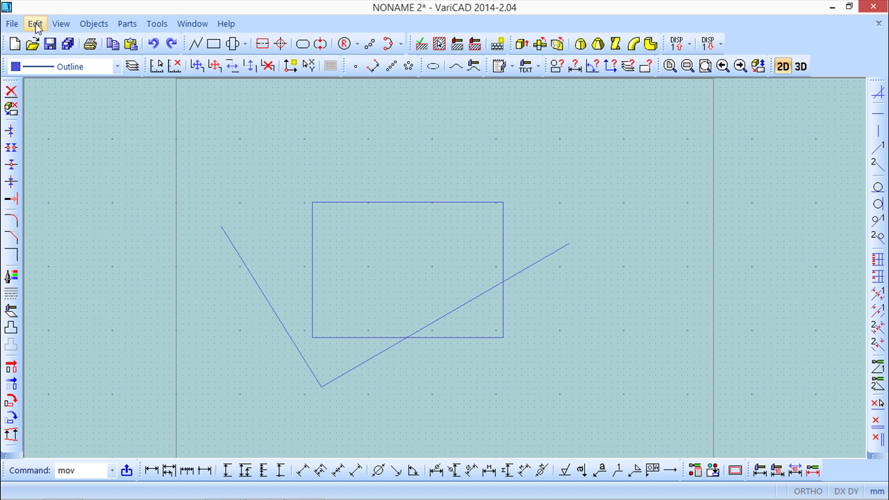
click(61, 24)
click(95, 23)
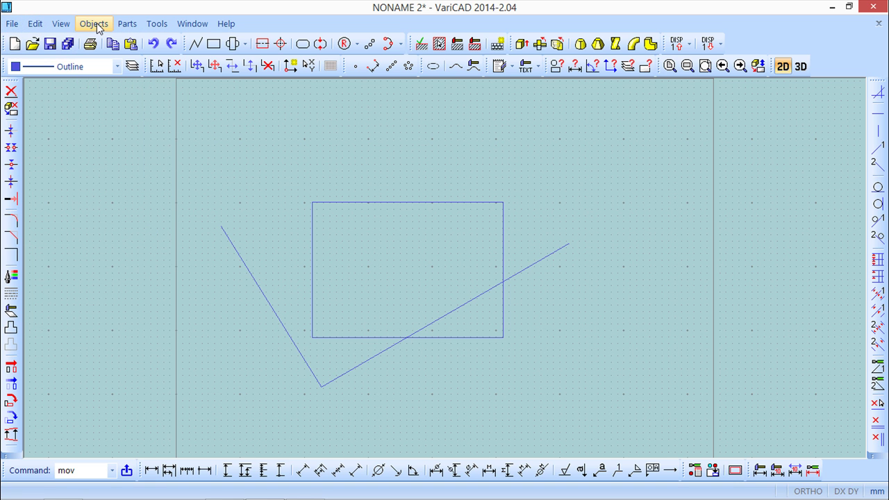
click(196, 45)
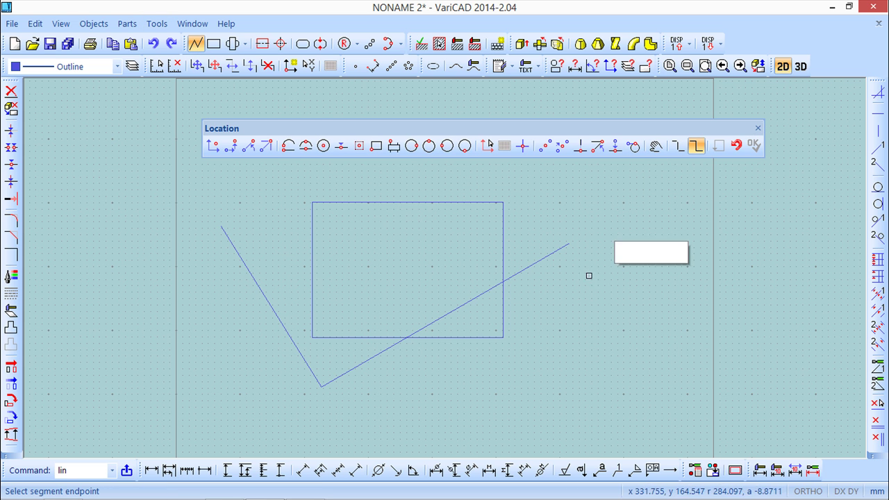
click(538, 299)
click(640, 397)
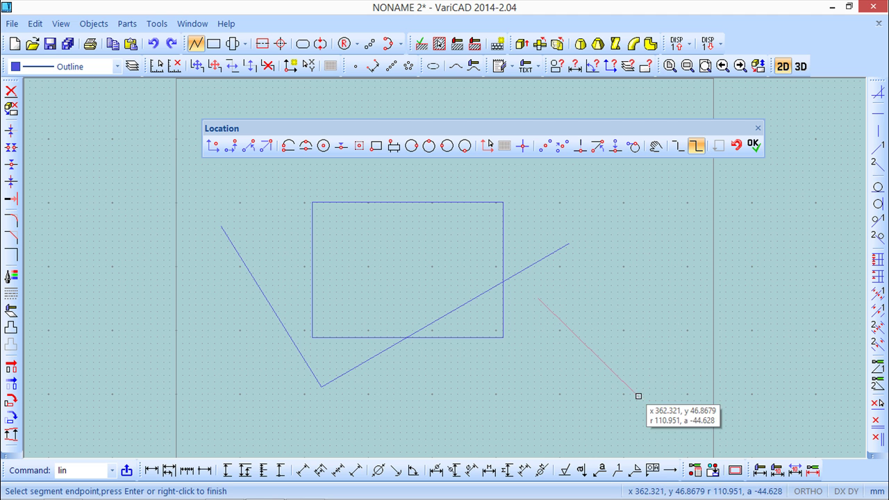
click(758, 128)
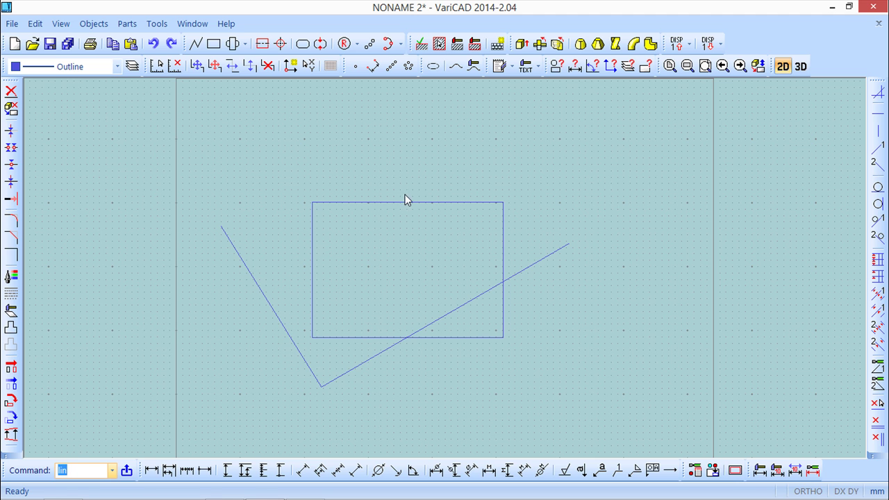
Examine the rectangle and the V-shaped line at closer and wider zoom levels
scroll(419, 235, down, 2)
scroll(418, 235, up, 3)
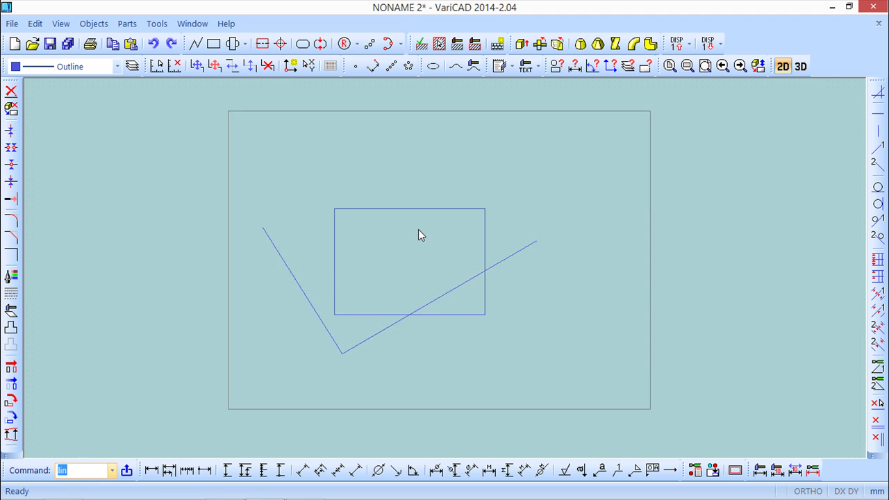
scroll(418, 234, up, 1)
scroll(416, 237, down, 2)
scroll(416, 237, up, 1)
scroll(416, 237, up, 1)
scroll(416, 237, down, 2)
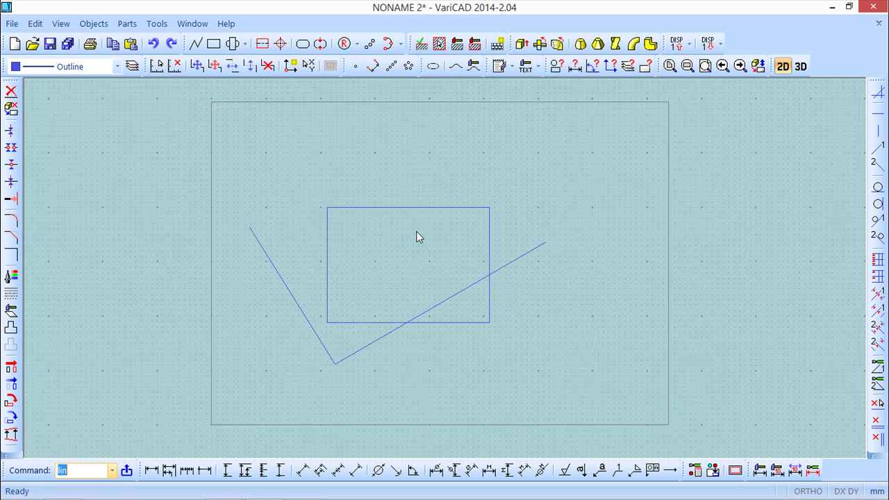
scroll(416, 237, up, 2)
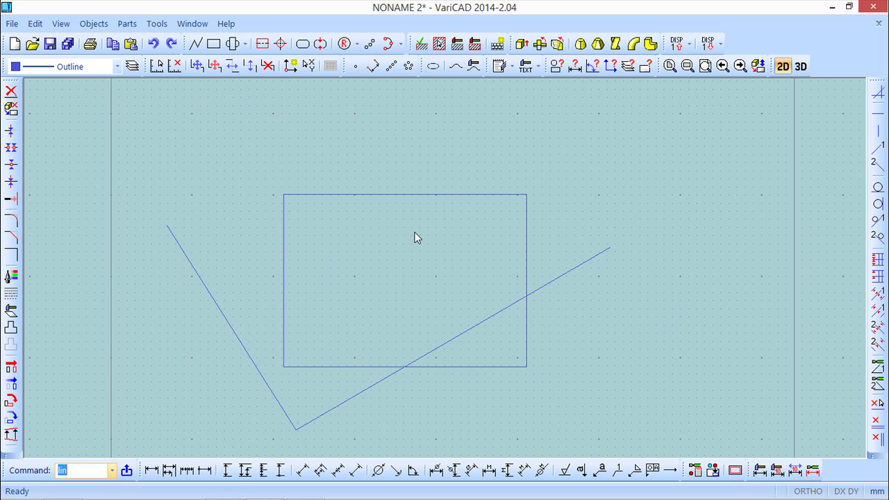
scroll(415, 237, down, 1)
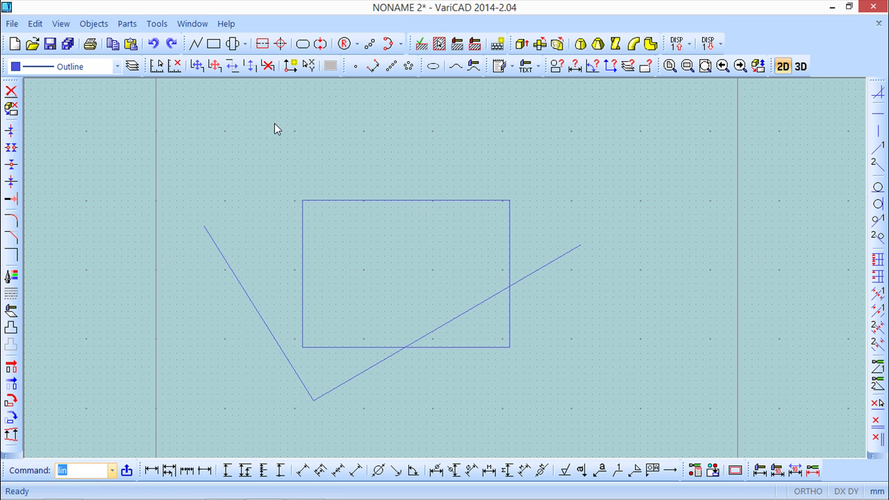
Draw a single line from just above the V-shaped line's upper-left end diagonally across the rectangle, ending beyond its lower-right corner
click(196, 46)
click(217, 201)
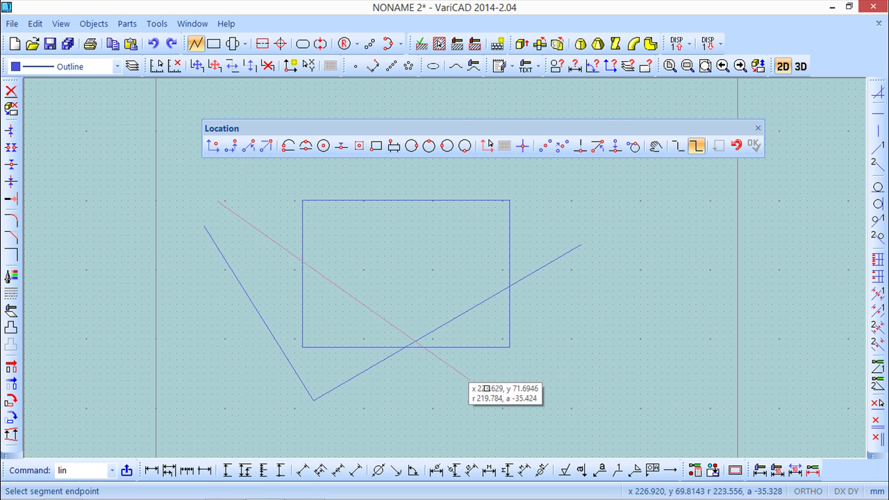
click(585, 391)
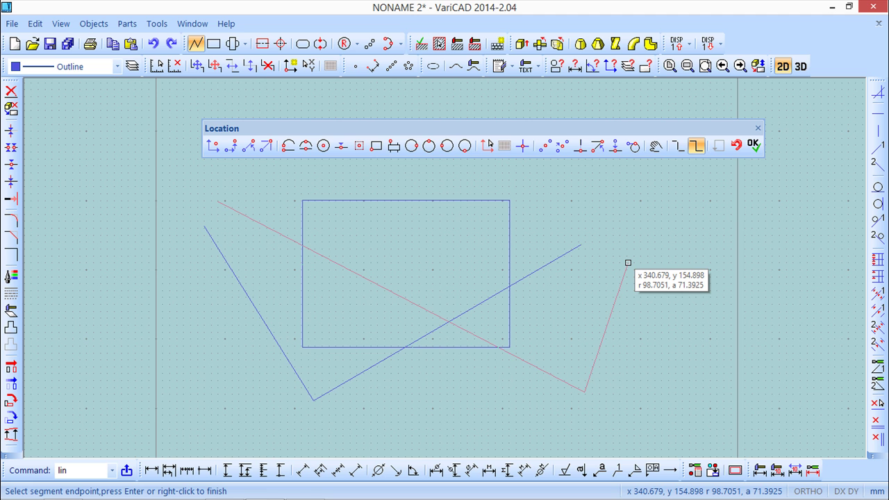
right_click(628, 262)
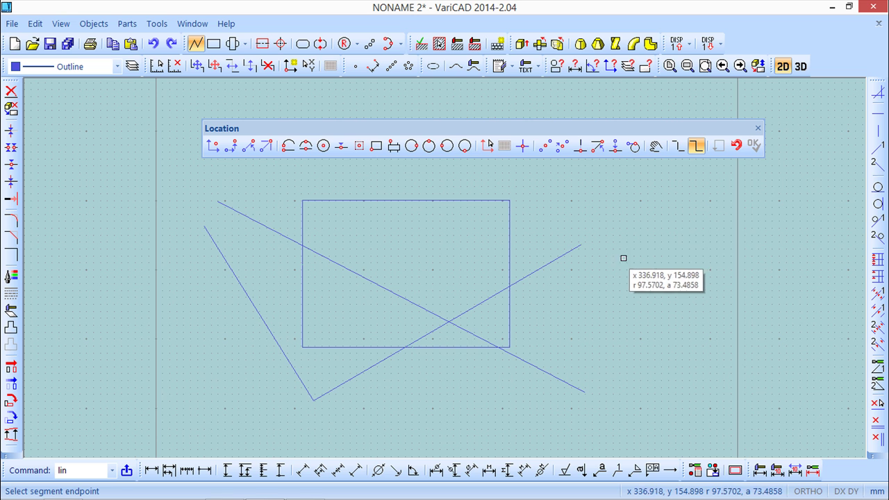
click(758, 130)
right_click(605, 186)
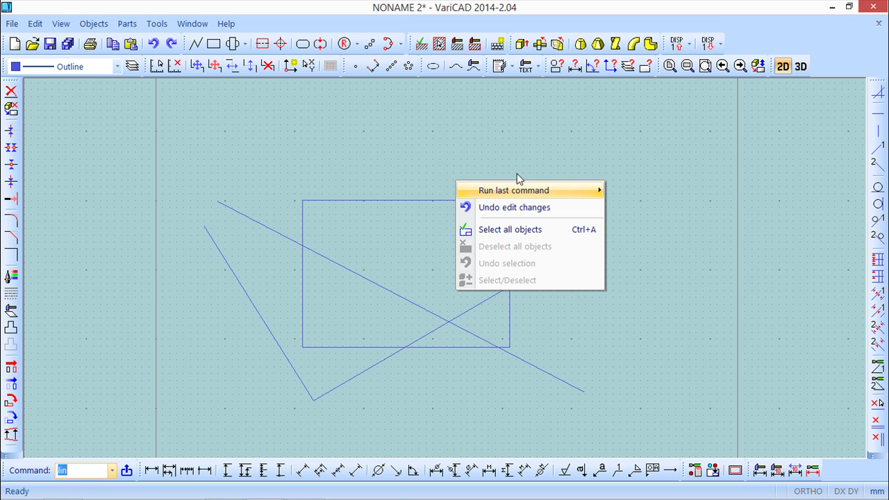
mouse_move(518, 193)
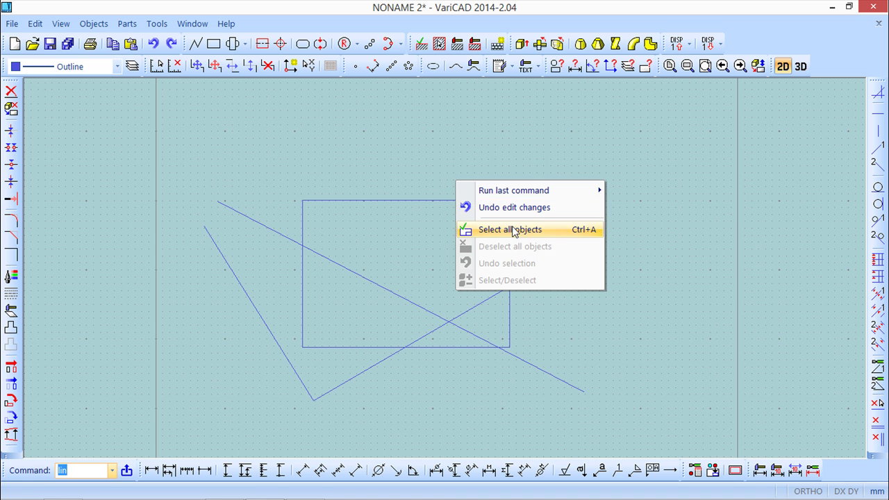
click(538, 172)
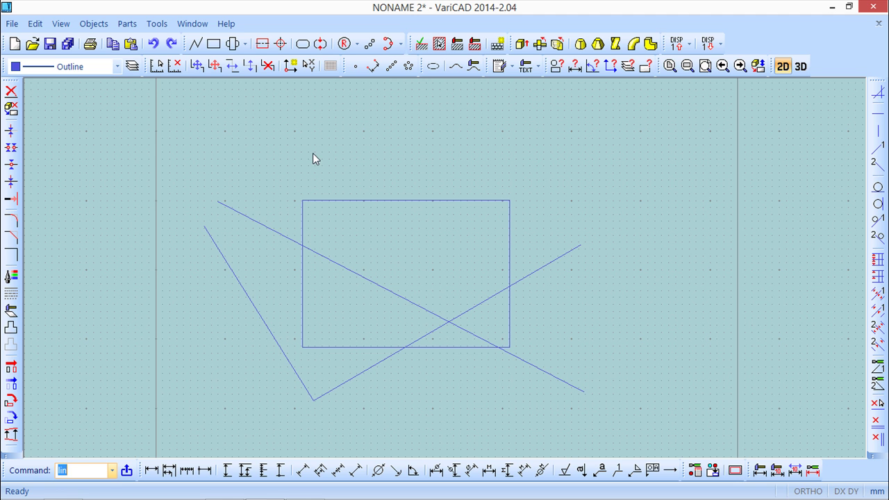
Select the rectangle and all lines with a selection window, and clear the selection
click(190, 141)
click(628, 420)
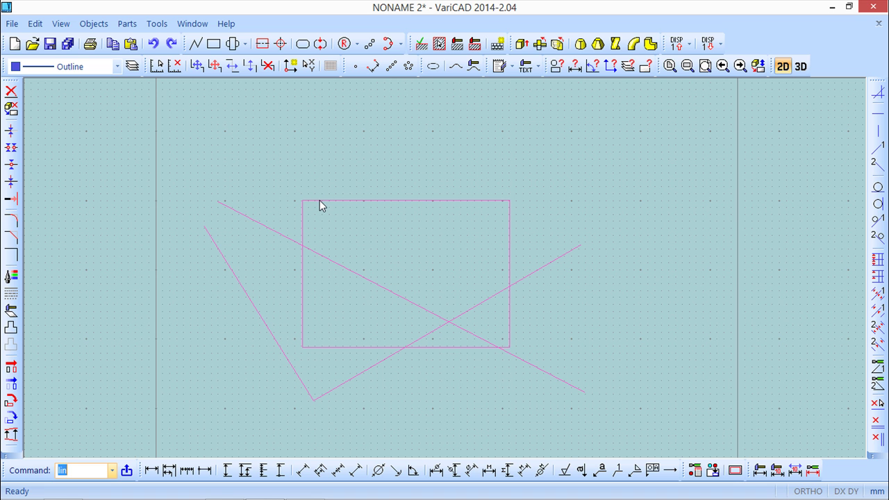
key(Escape)
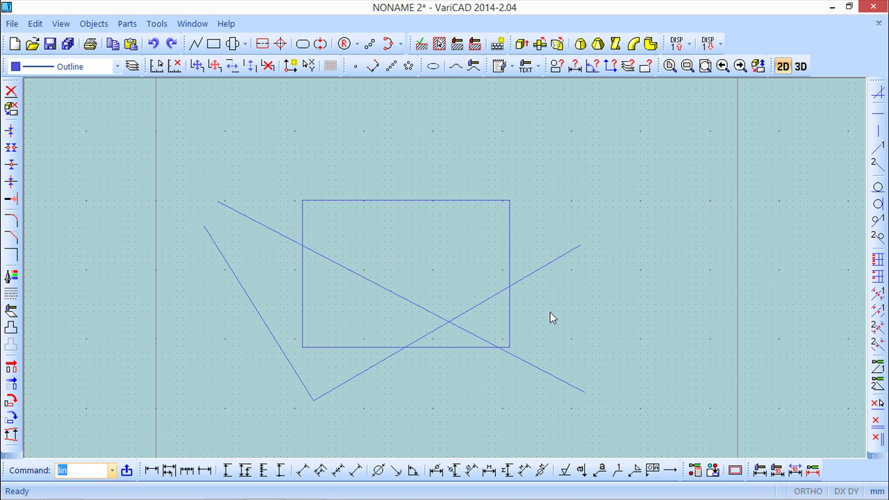
mouse_move(546, 312)
middle_down()
mouse_move(428, 280)
mouse_move(564, 312)
mouse_move(397, 310)
mouse_move(553, 314)
mouse_move(456, 314)
mouse_move(531, 329)
mouse_move(486, 328)
middle_up()
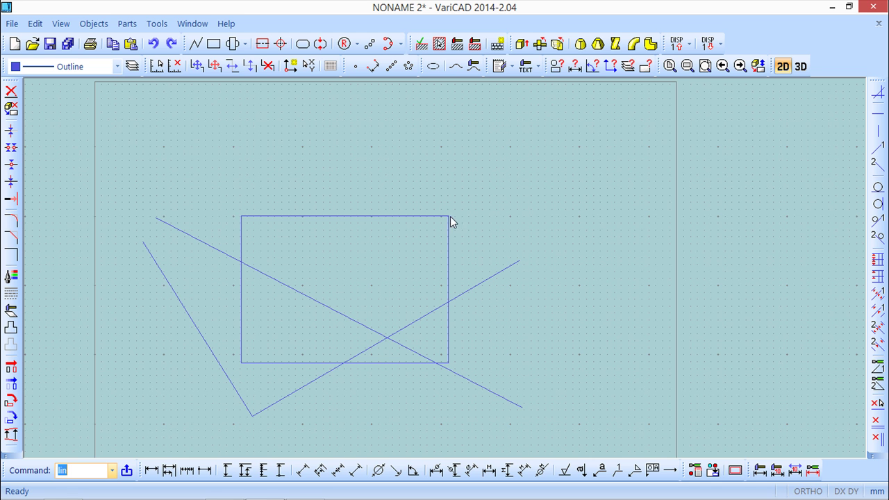
right_click(496, 216)
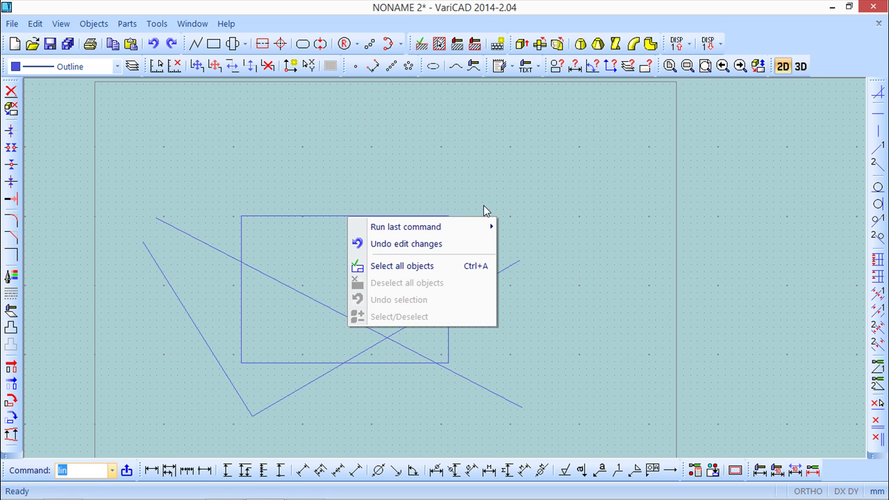
click(487, 210)
Switch to 3D mode and insert a box with height, width and length of 50 mm at the offered location
click(801, 66)
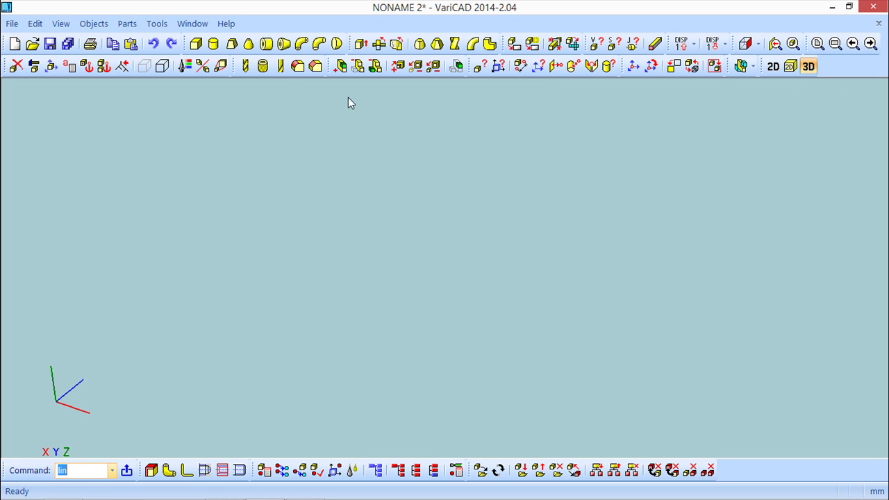
click(195, 44)
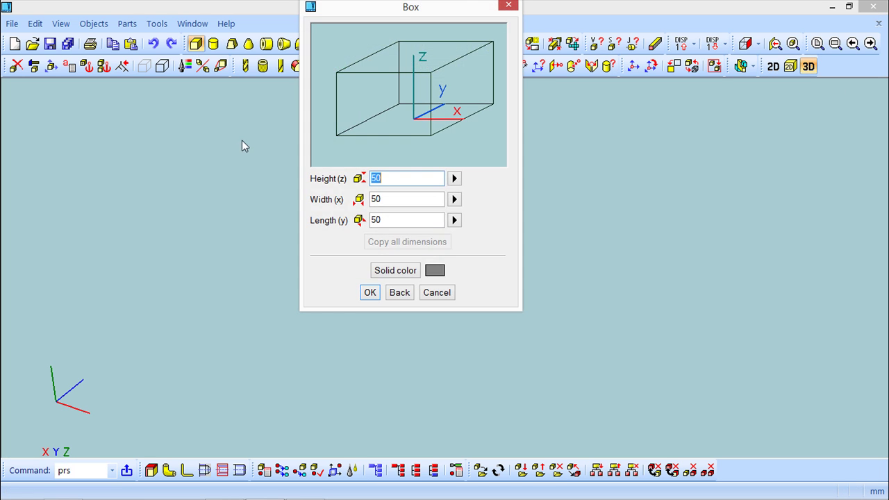
click(371, 293)
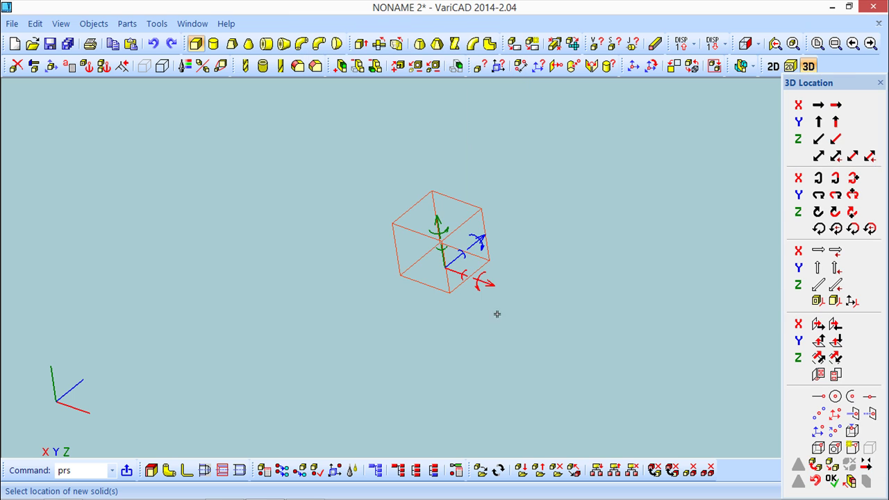
click(833, 481)
Examine the box from a slightly different angle, at a shifted position and at several zoom levels
mouse_move(447, 335)
middle_down()
mouse_move(469, 322)
mouse_move(452, 336)
middle_up()
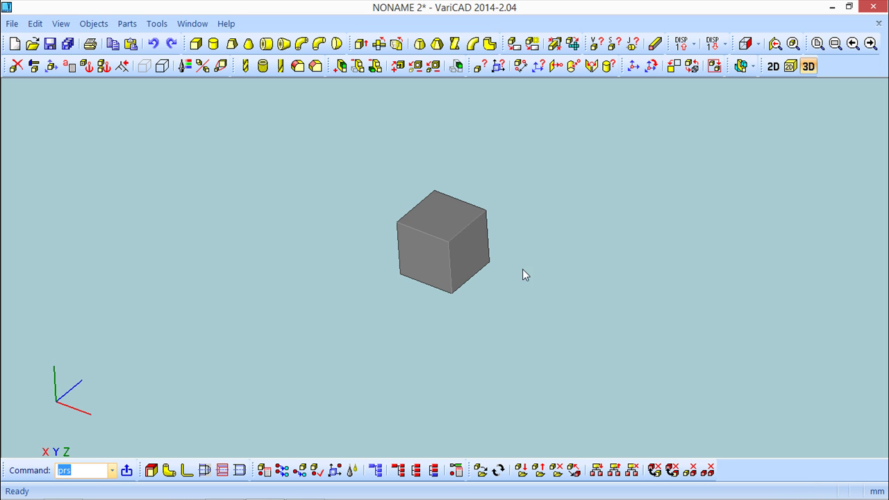
middle_drag(528, 243, 481, 266)
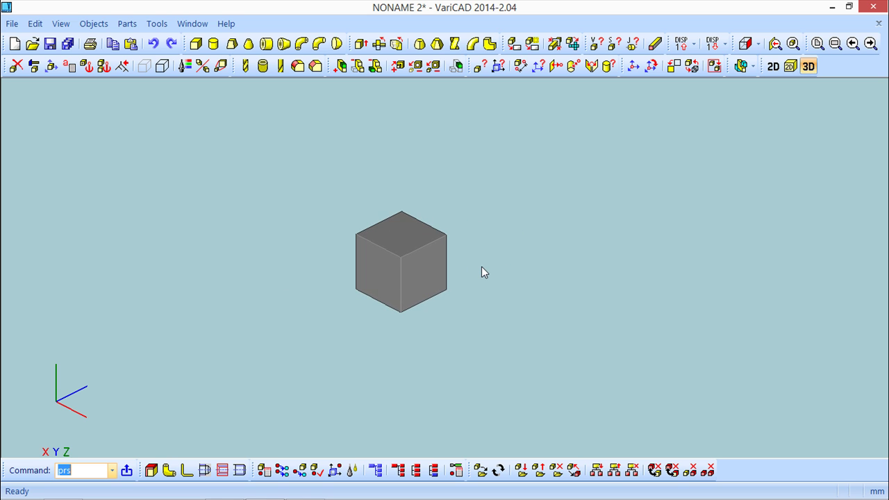
scroll(481, 266, up, 4)
scroll(481, 267, down, 4)
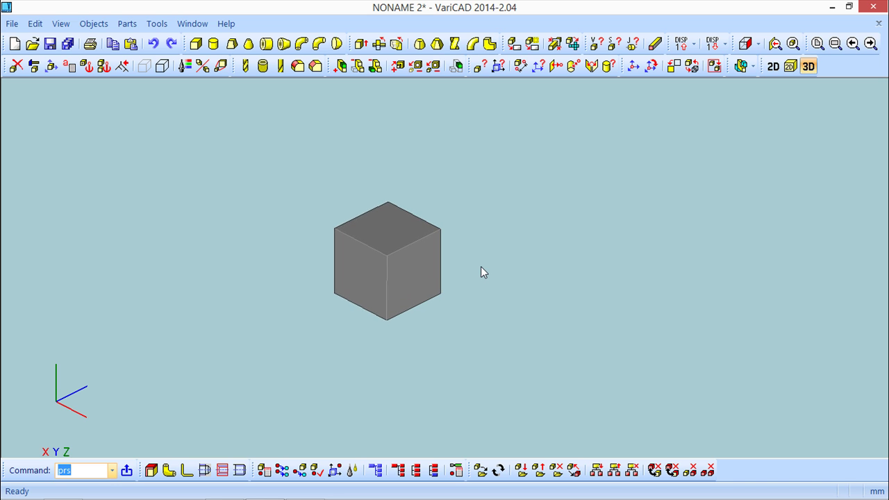
scroll(481, 272, up, 2)
scroll(481, 272, down, 2)
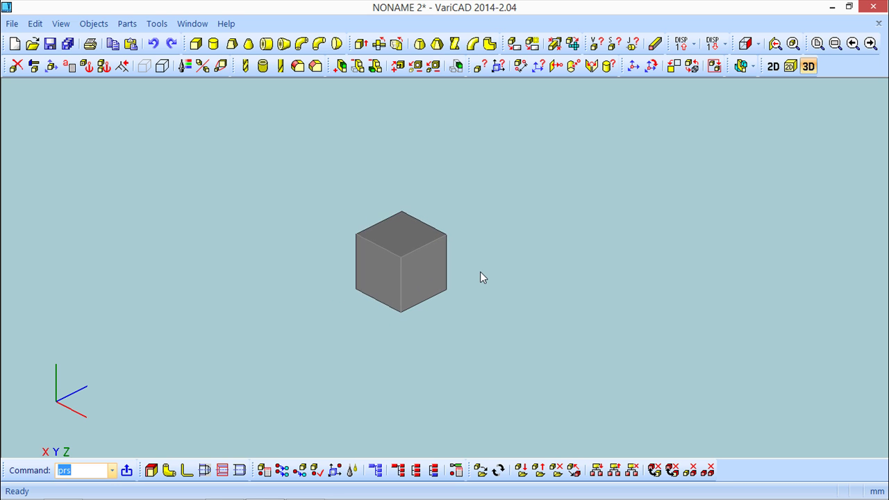
scroll(480, 272, up, 1)
scroll(481, 272, down, 1)
scroll(481, 272, up, 1)
Select the box with a selection window, and view it slightly enlarged and shifted a little lower
click(484, 286)
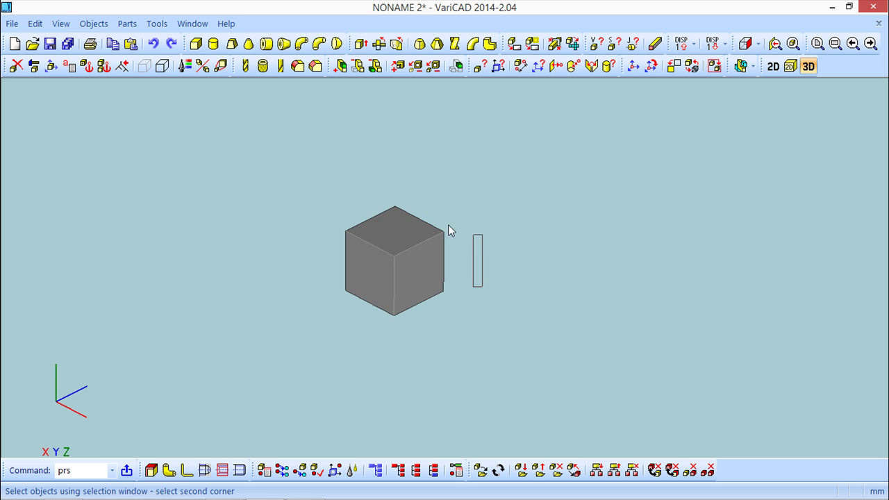
click(291, 184)
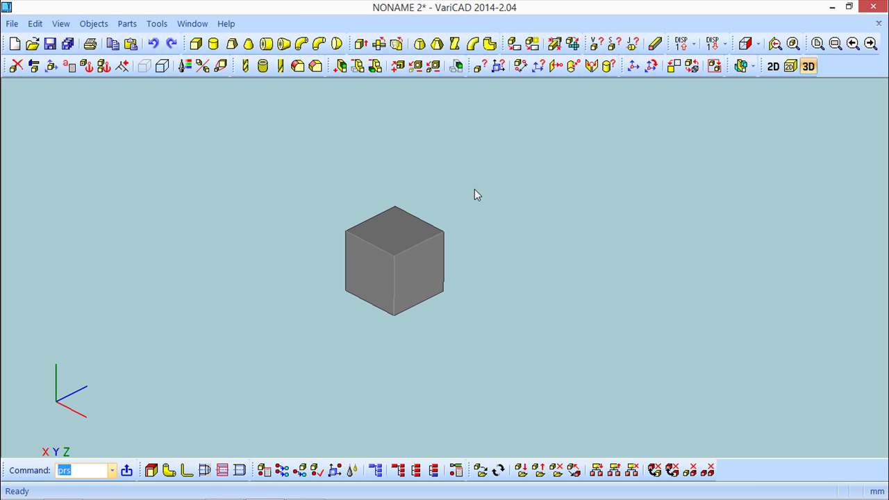
shift+drag(499, 239, 484, 259)
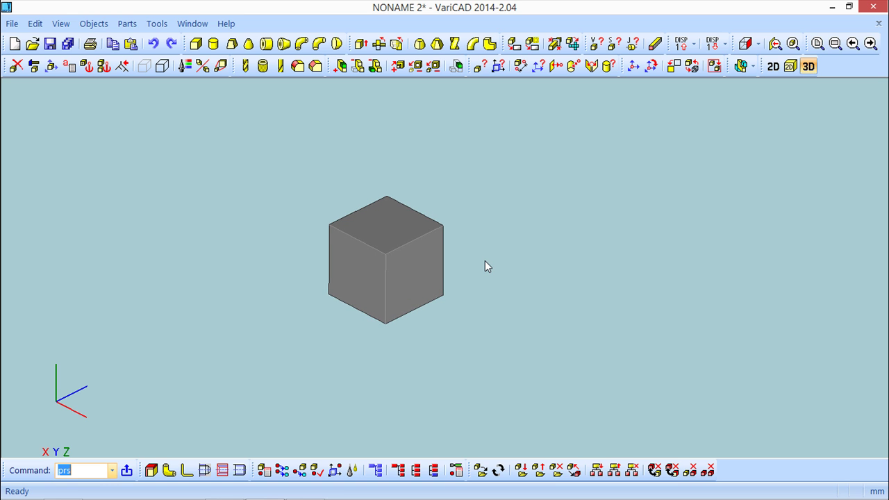
ctrl+drag(485, 266, 485, 286)
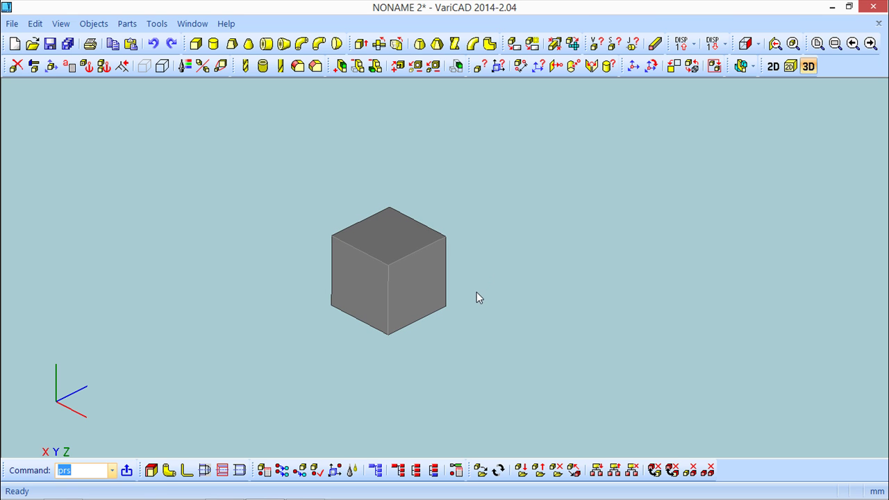
Select the whole box with a selection window, and review the operations offered for the selected solid
click(474, 291)
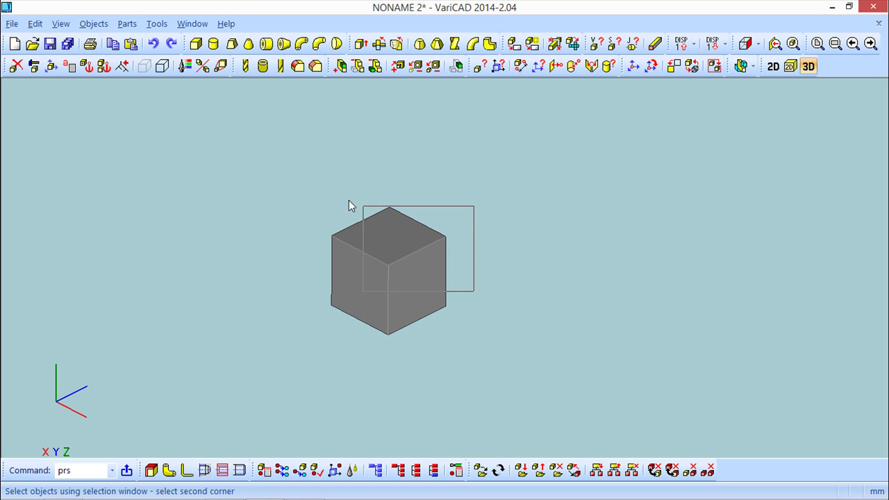
click(300, 192)
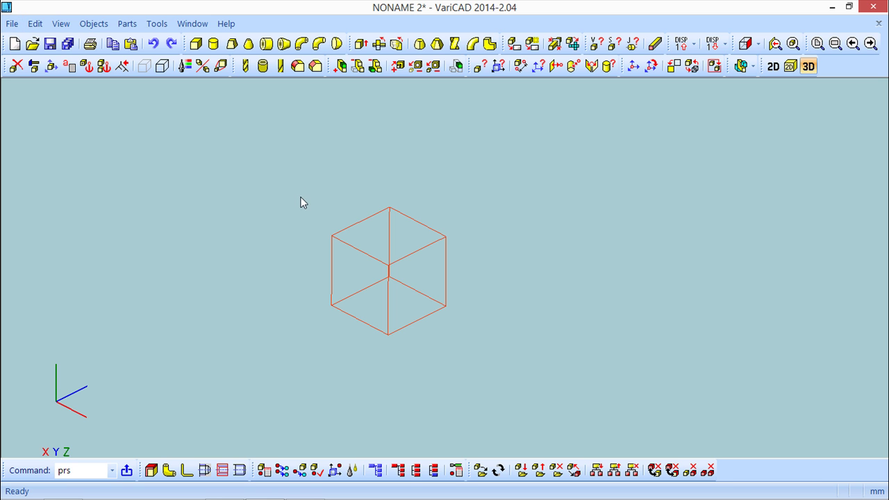
right_click(414, 236)
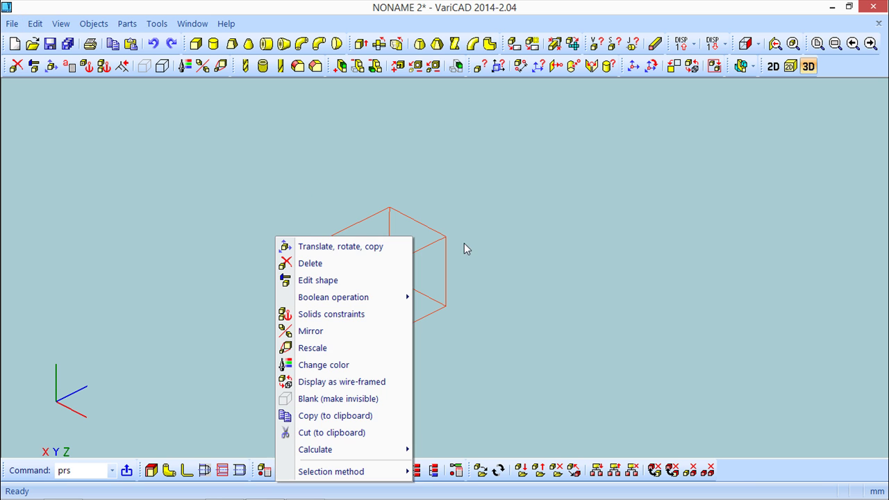
click(544, 262)
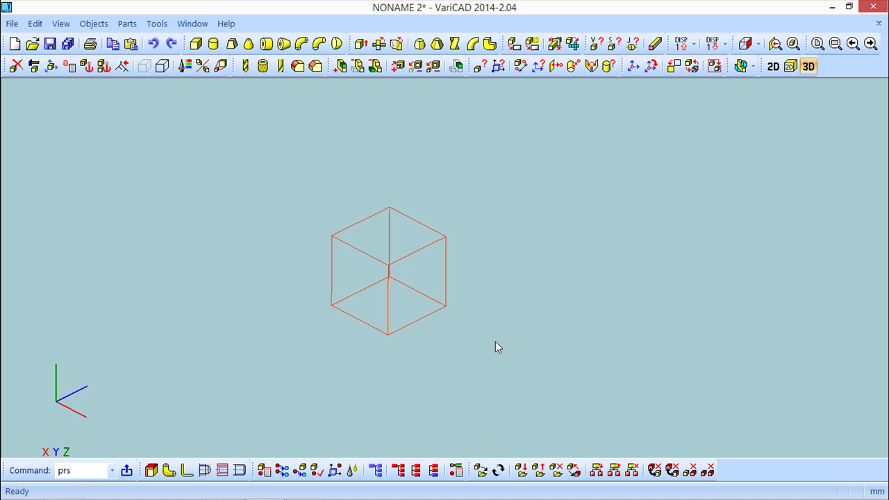
View the selected box from a rotated angle, and switch to the 2D drawing and back to 3D
mouse_move(500, 365)
middle_down()
mouse_move(492, 322)
mouse_move(508, 379)
mouse_move(497, 354)
mouse_move(519, 357)
mouse_move(502, 366)
mouse_move(528, 361)
mouse_move(504, 361)
mouse_move(510, 380)
mouse_move(493, 372)
middle_up()
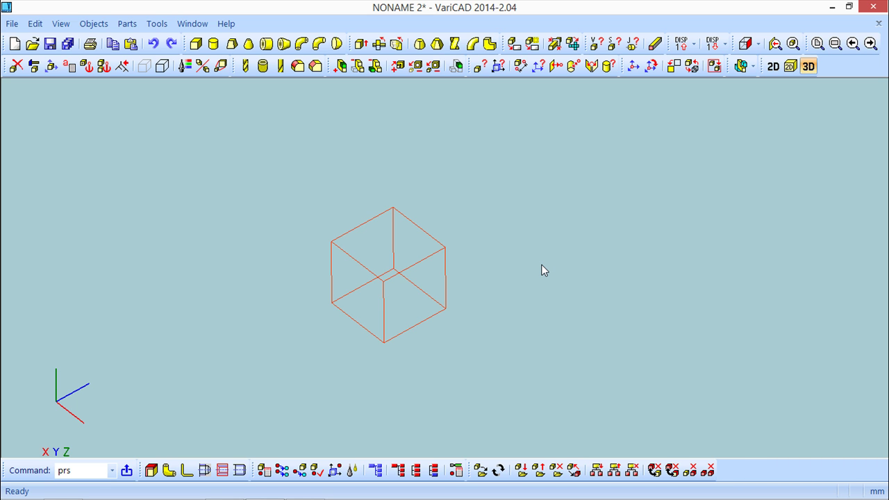
middle_drag(544, 271, 582, 292)
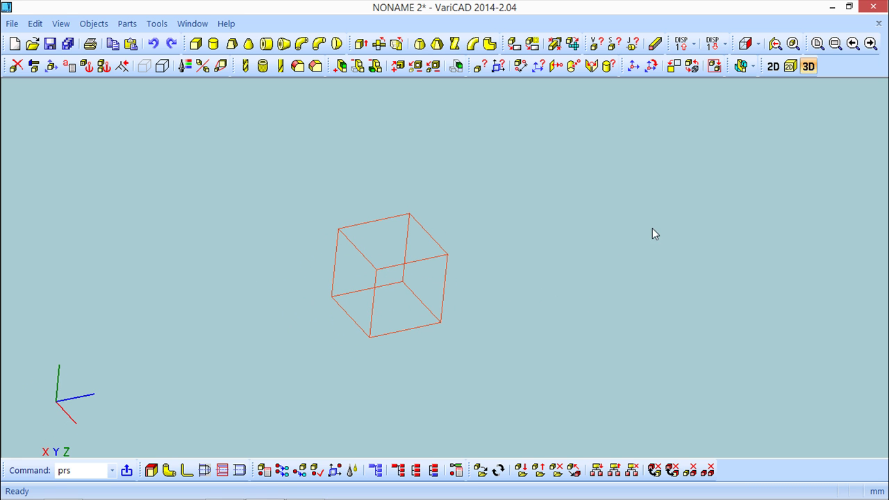
click(773, 67)
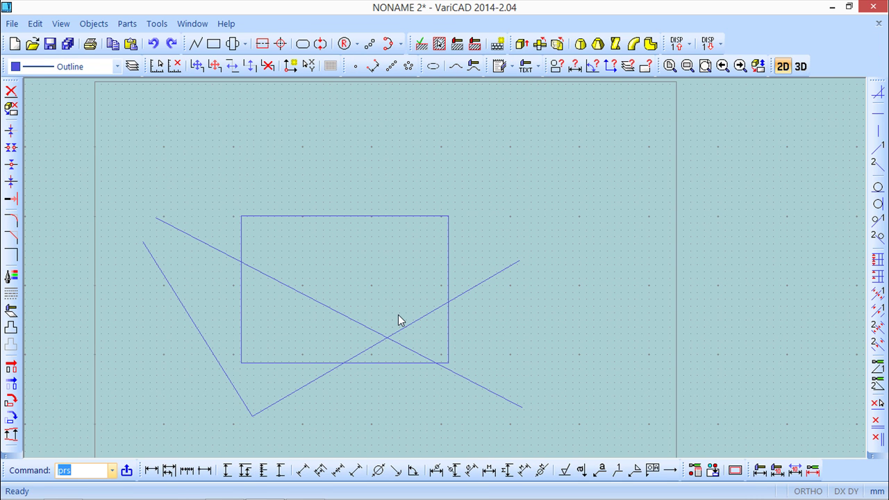
click(801, 66)
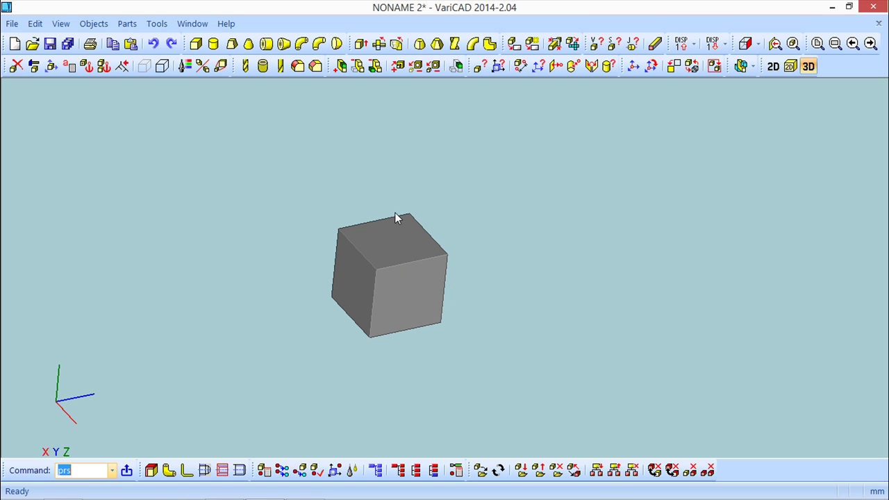
Review the Mouse Buttons Settings, Mouse Wheel Settings and the remaining 2D and 3D categories in System Settings, and close the settings
click(159, 28)
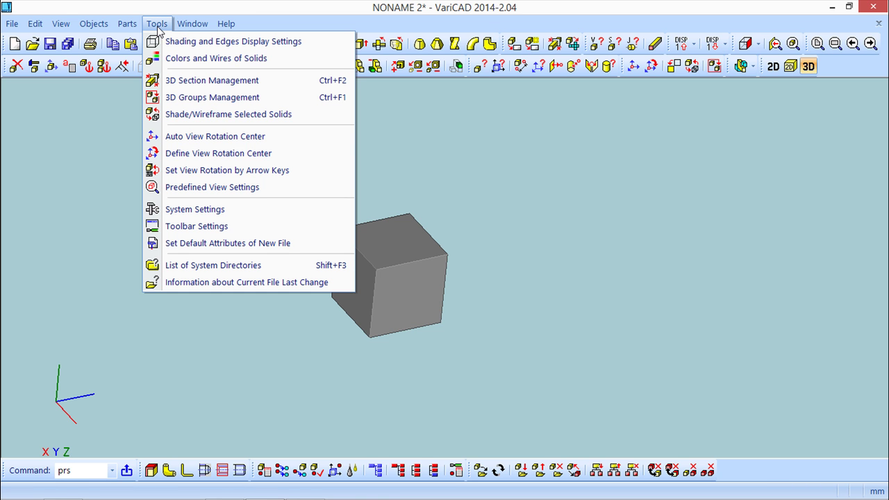
click(201, 210)
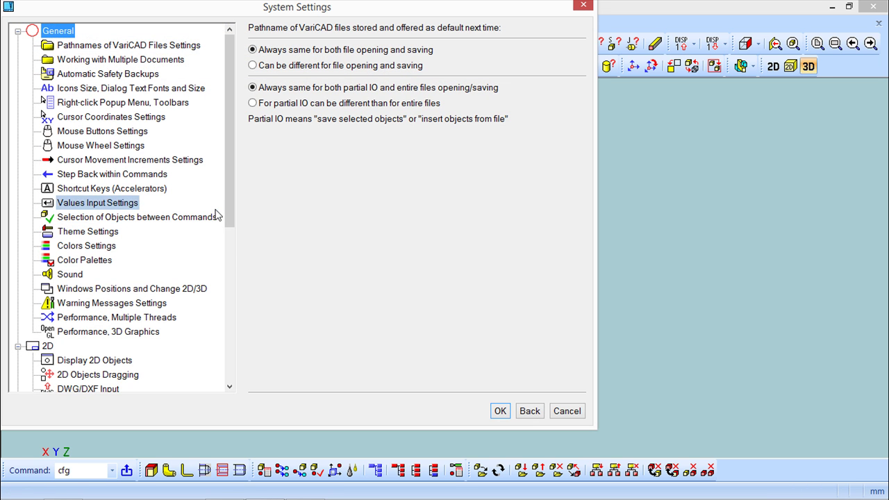
drag(154, 8, 170, 29)
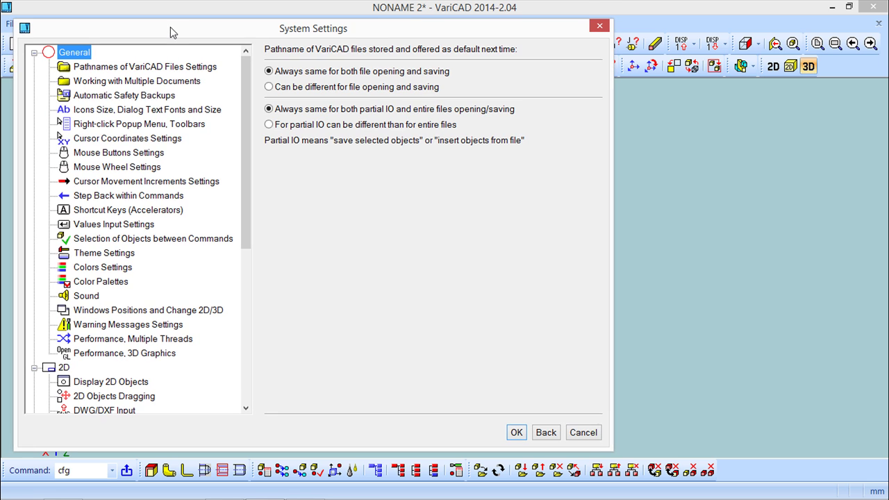
click(114, 154)
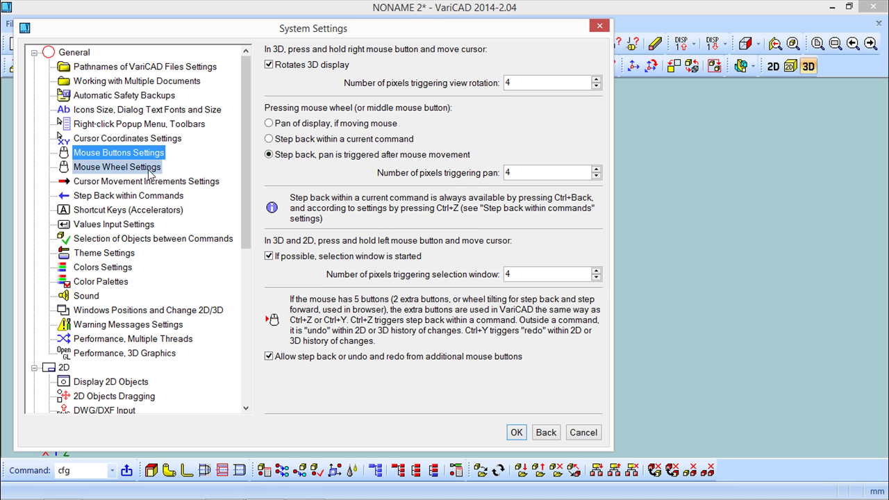
click(103, 171)
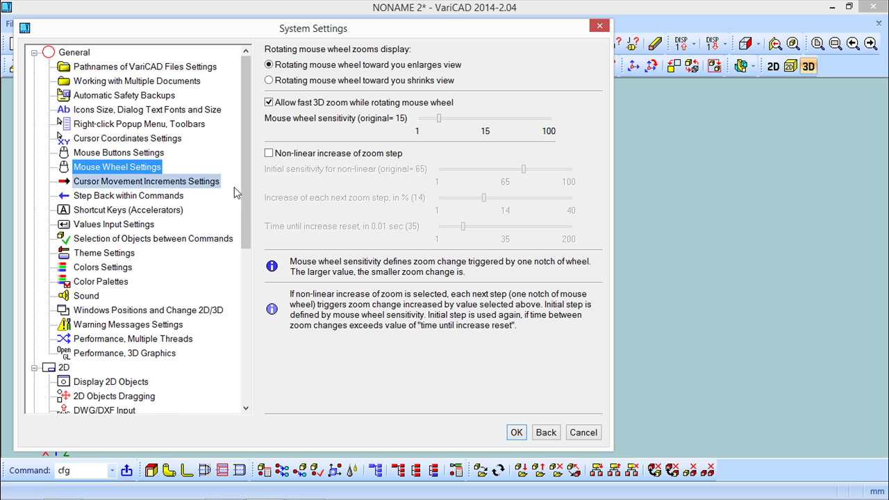
drag(248, 215, 217, 384)
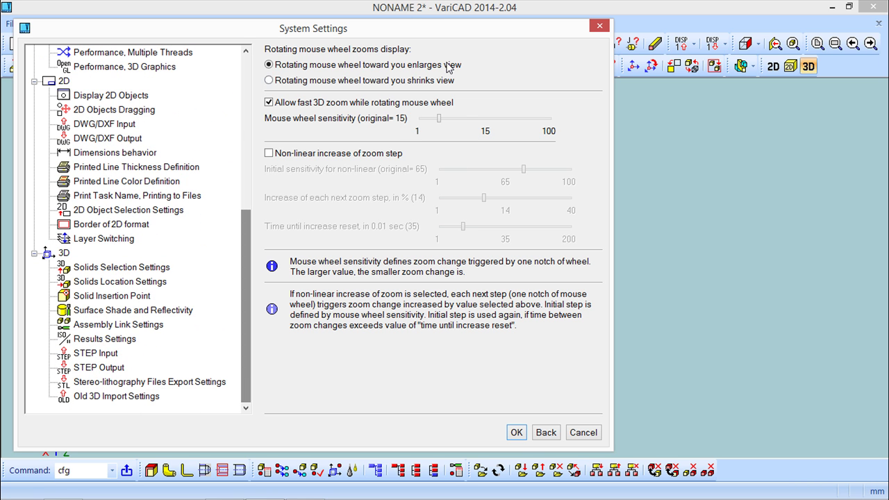
click(517, 432)
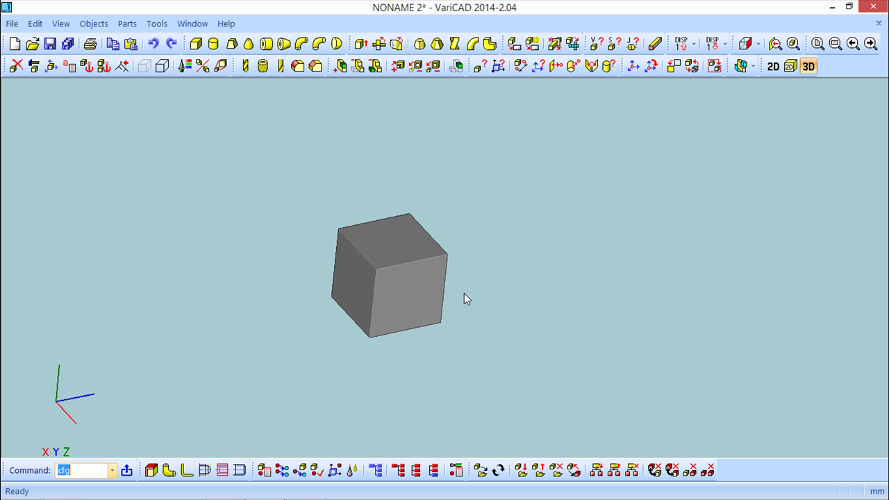
View the box at a larger zoom level and shifted sideways
scroll(452, 282, up, 4)
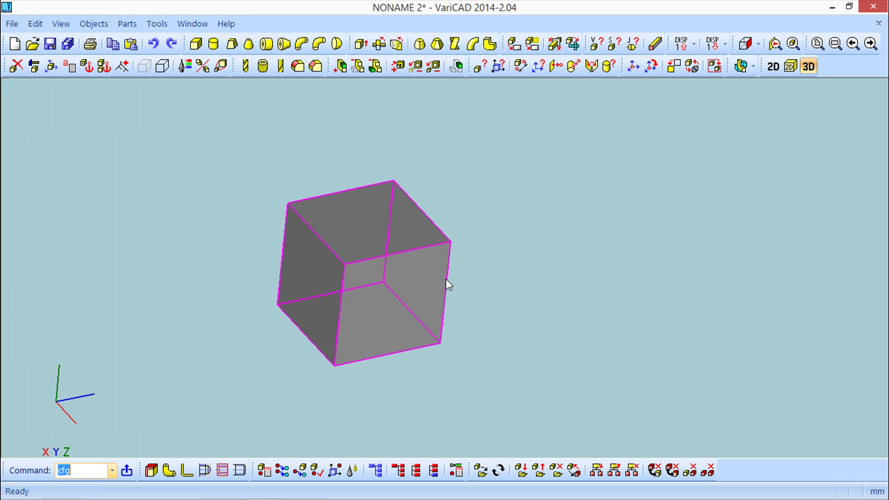
middle_drag(523, 273, 574, 269)
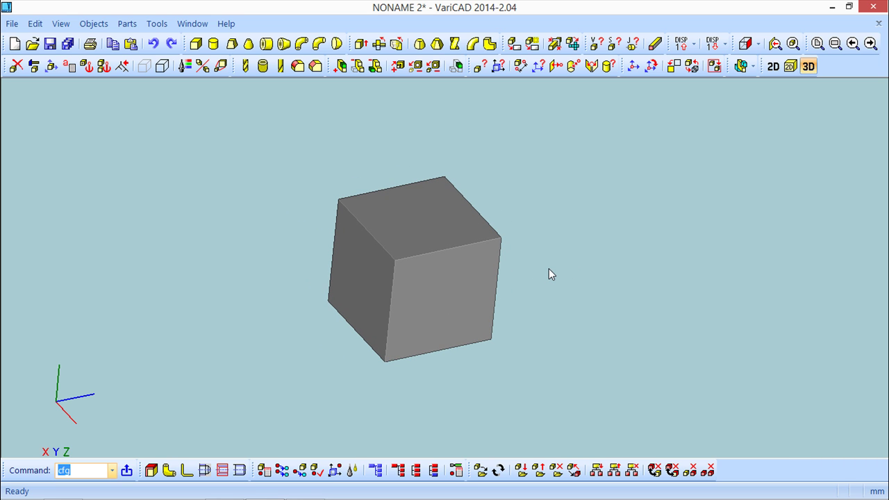